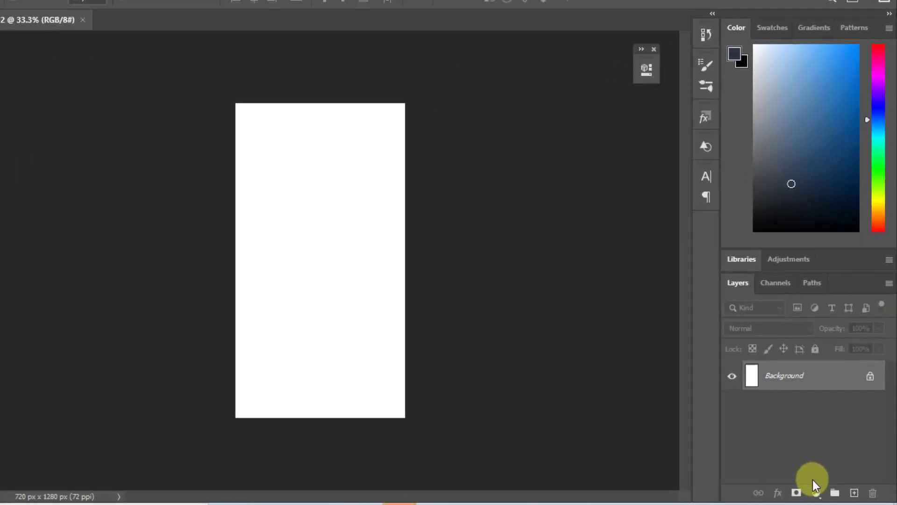
Add a Solid Color fill layer set to #425567 over the white canvas
click(816, 490)
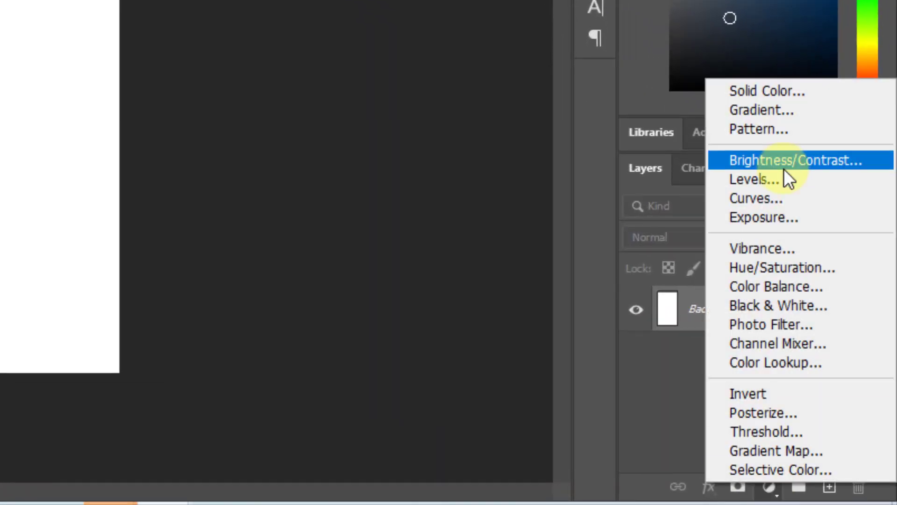
click(773, 92)
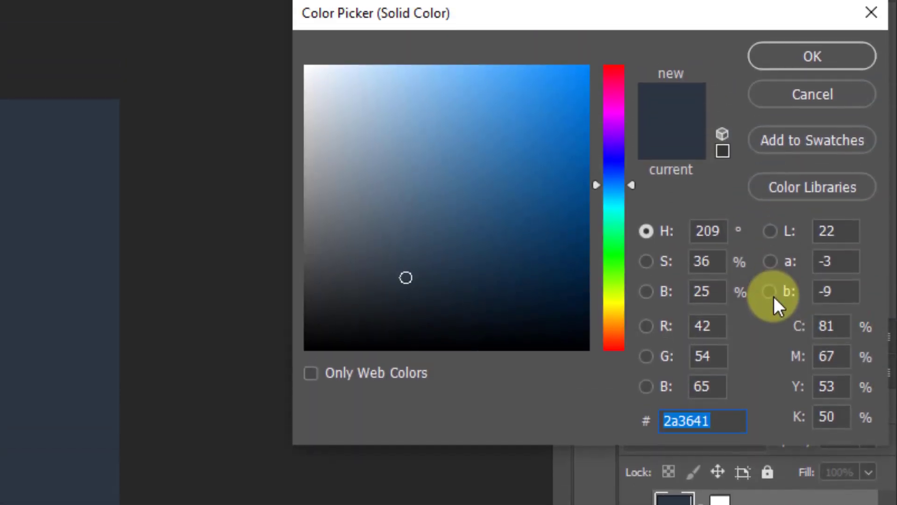
text(4)
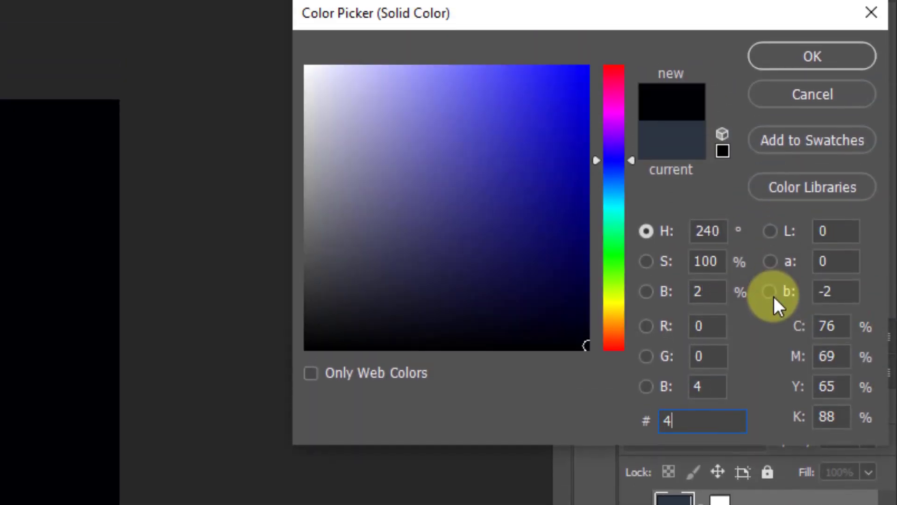
text(2)
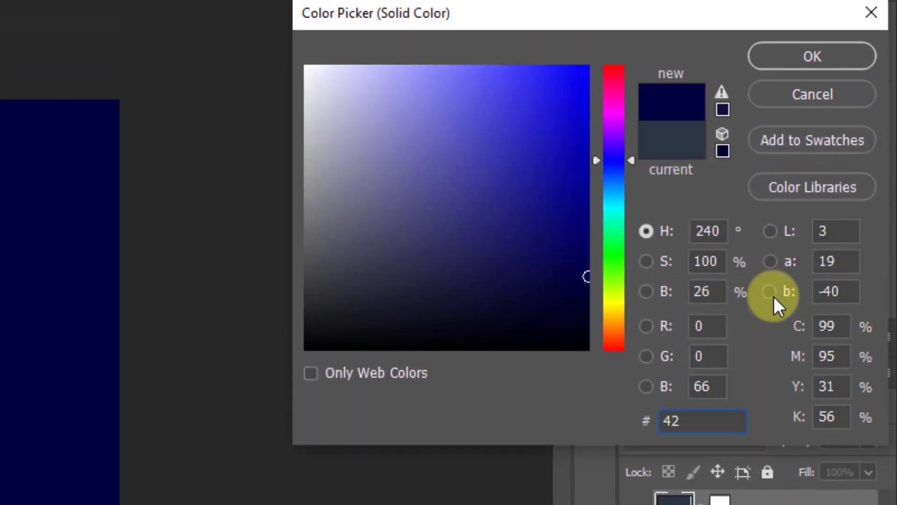
text(556)
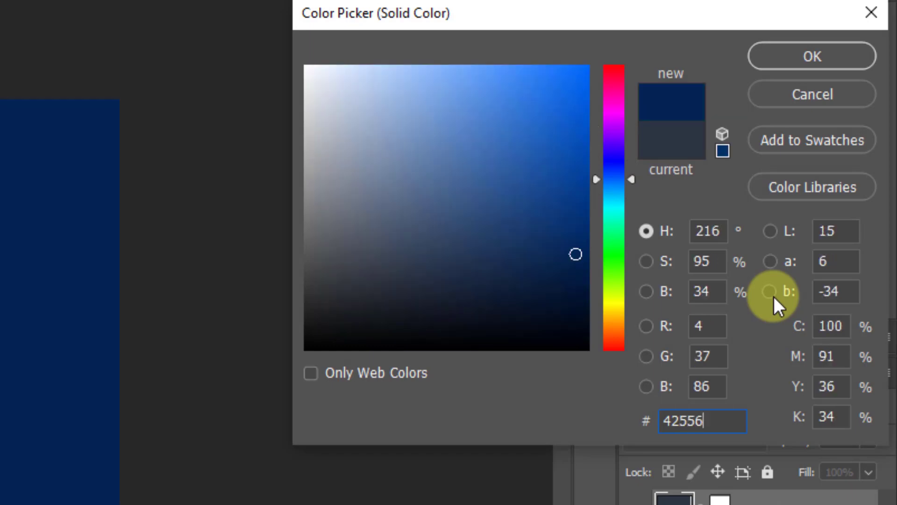
text(7)
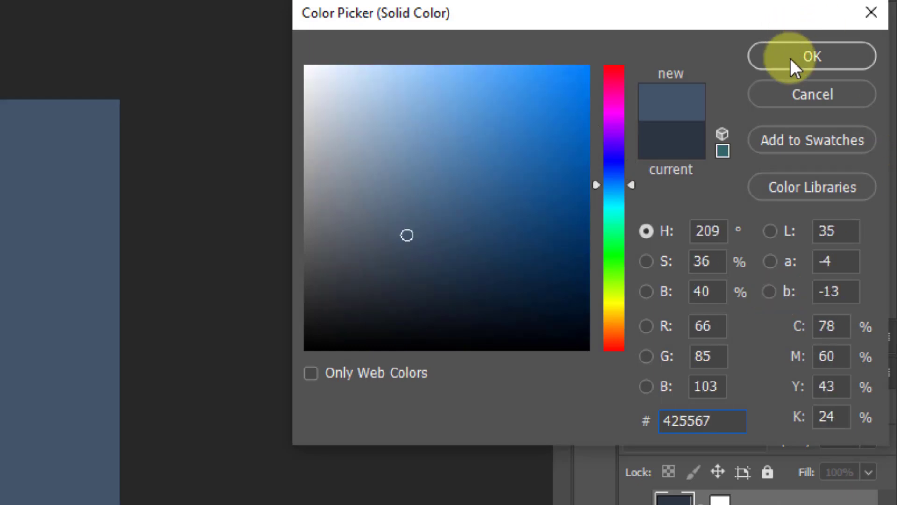
click(790, 58)
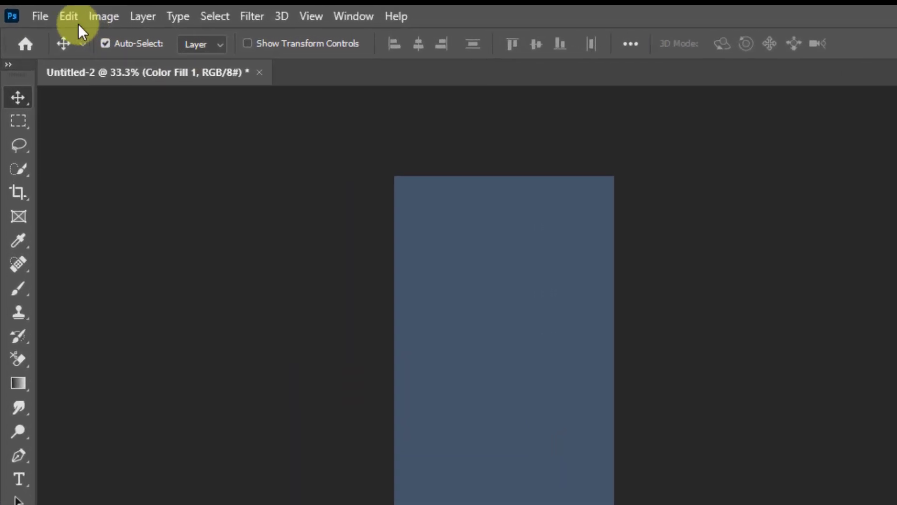
Place background.jpg as an embedded layer, scaled up to cover the whole canvas
click(41, 15)
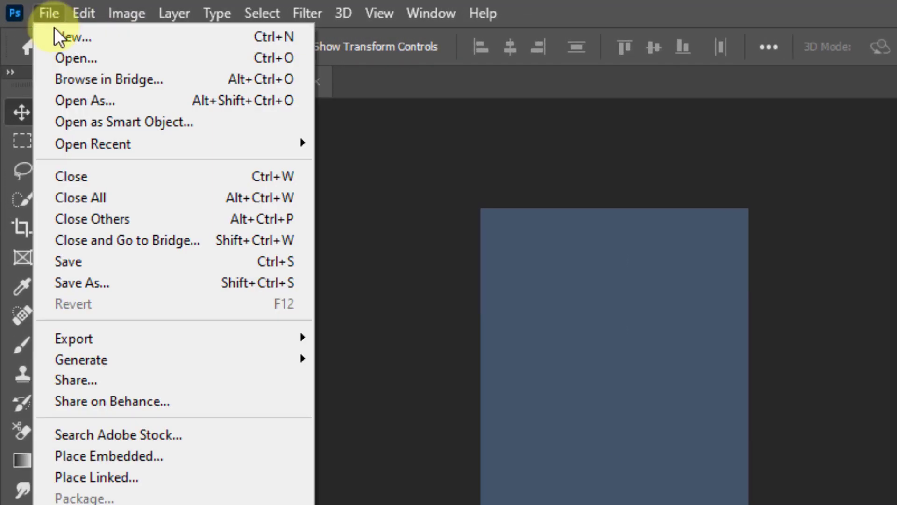
click(184, 451)
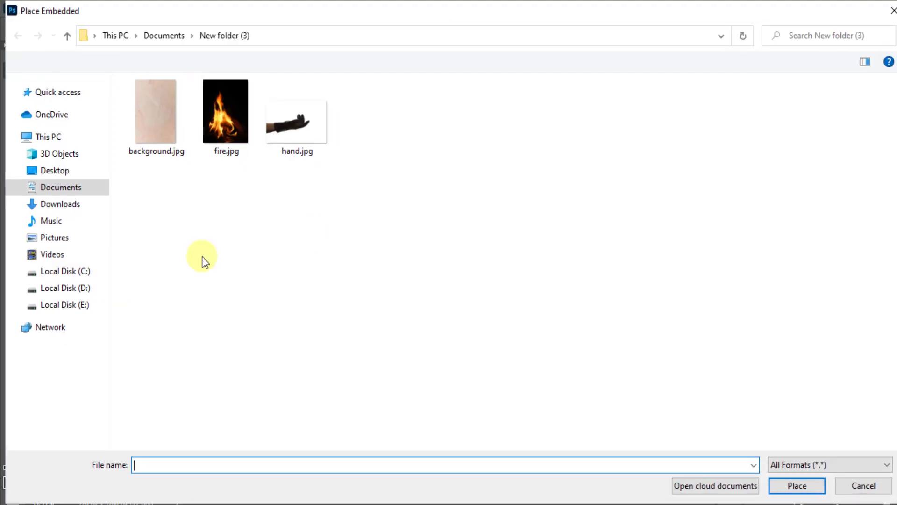
double_click(165, 133)
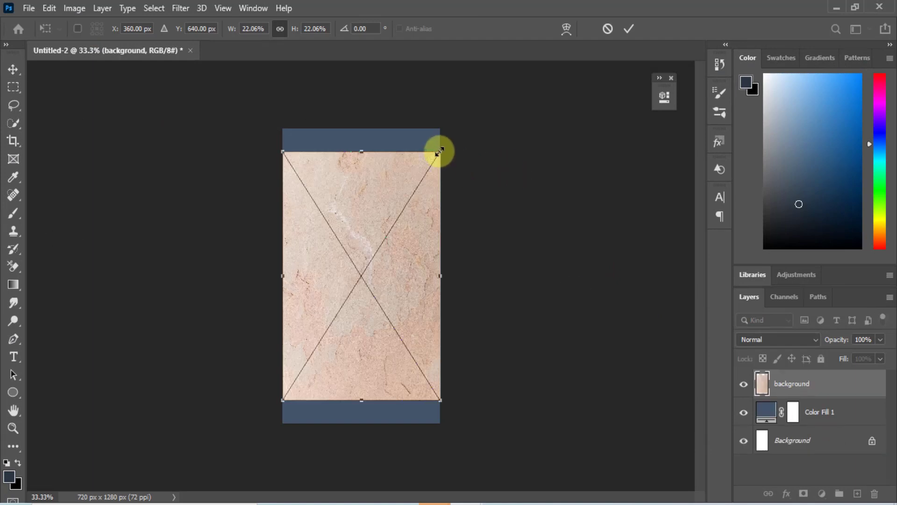
mouse_move(439, 151)
mouse_down()
mouse_move(473, 130)
mouse_move(447, 111)
mouse_up()
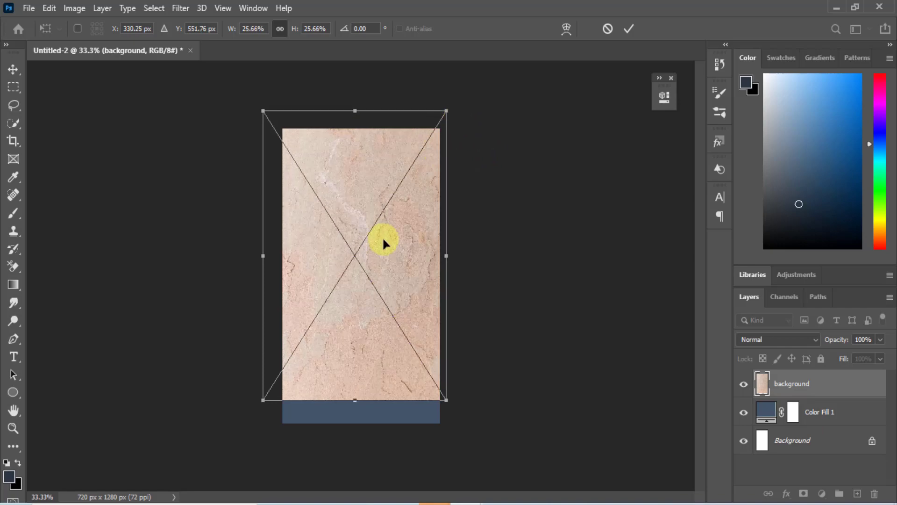
drag(447, 400, 455, 425)
drag(393, 355, 375, 385)
drag(454, 423, 461, 431)
mouse_move(420, 402)
mouse_down()
mouse_move(393, 390)
mouse_move(400, 400)
mouse_up()
key(Return)
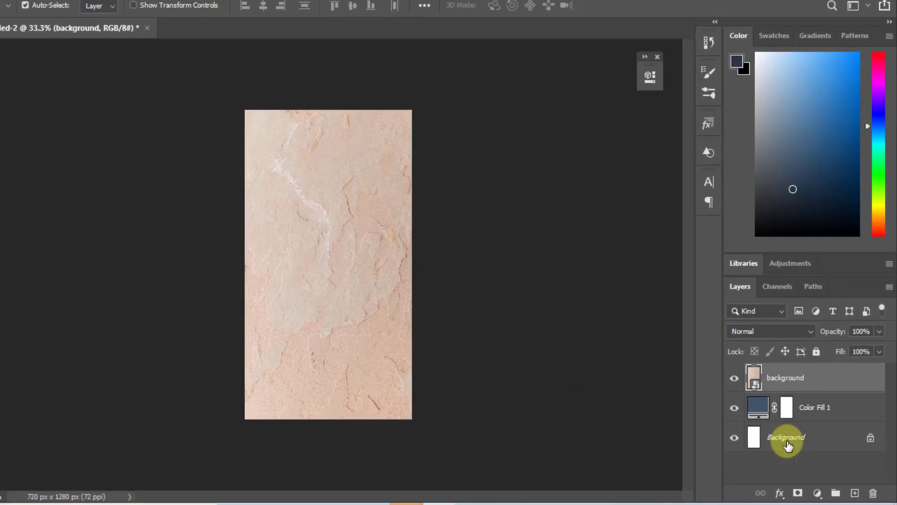
Add a Black & White adjustment layer above the stone layer
click(817, 494)
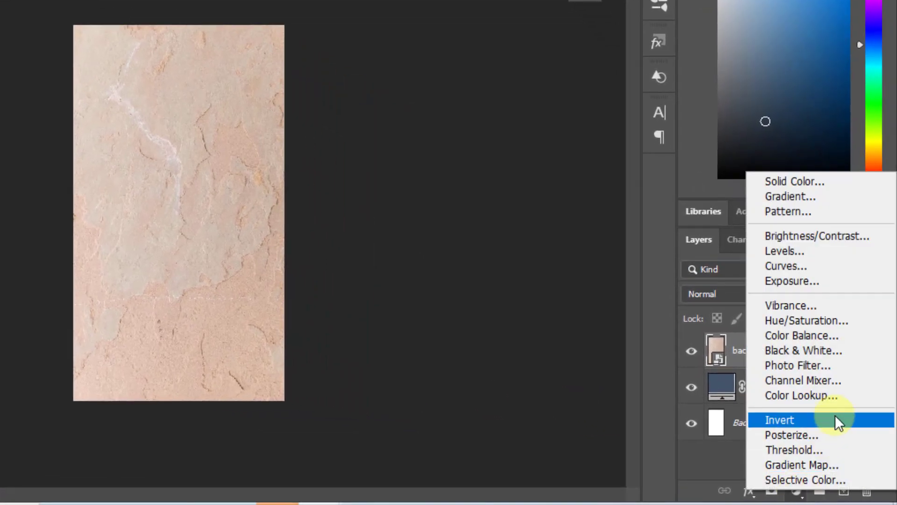
click(838, 351)
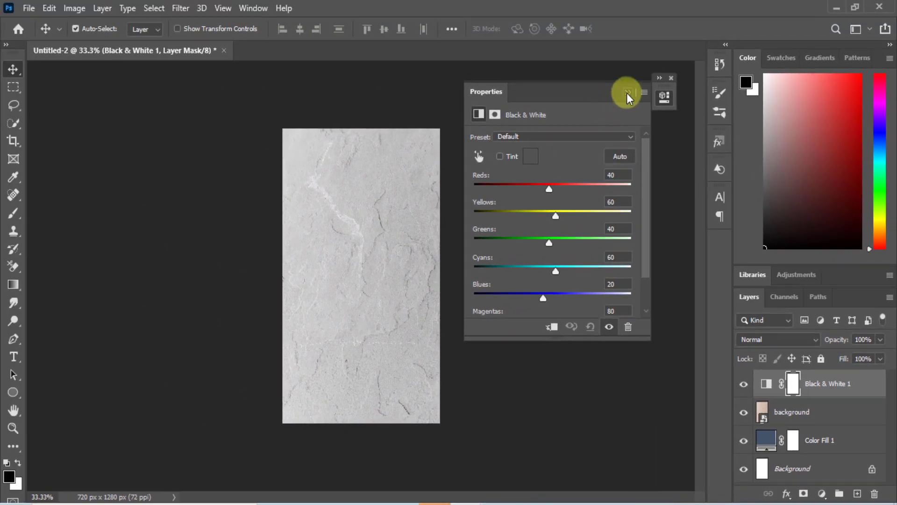
click(627, 92)
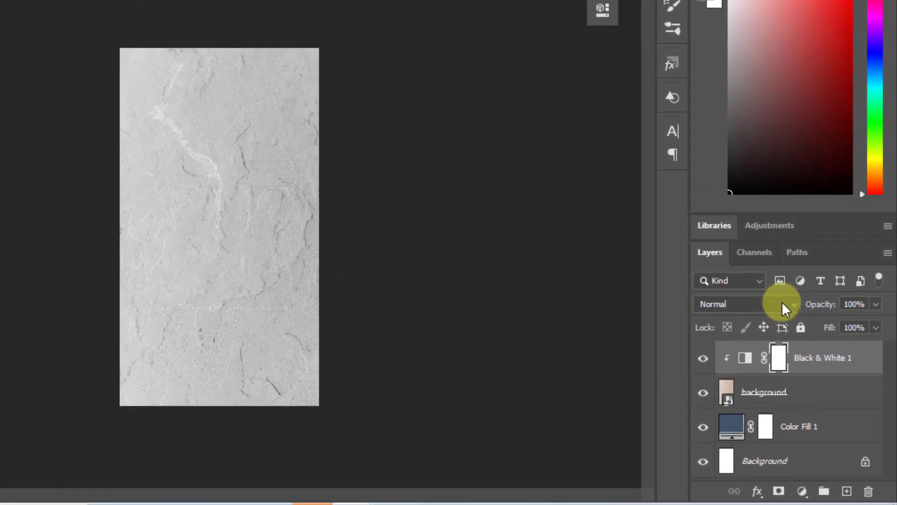
Set both the Black & White layer and the stone layer to Multiply blend mode
click(804, 338)
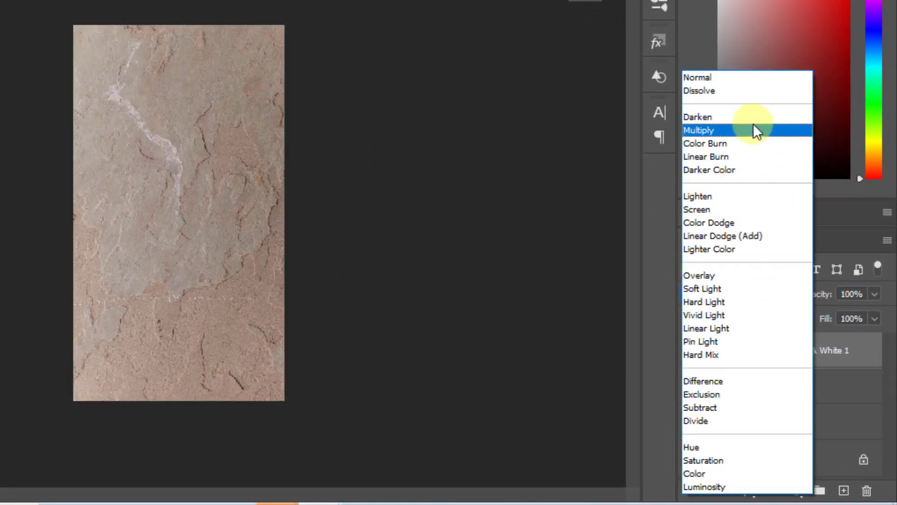
click(753, 130)
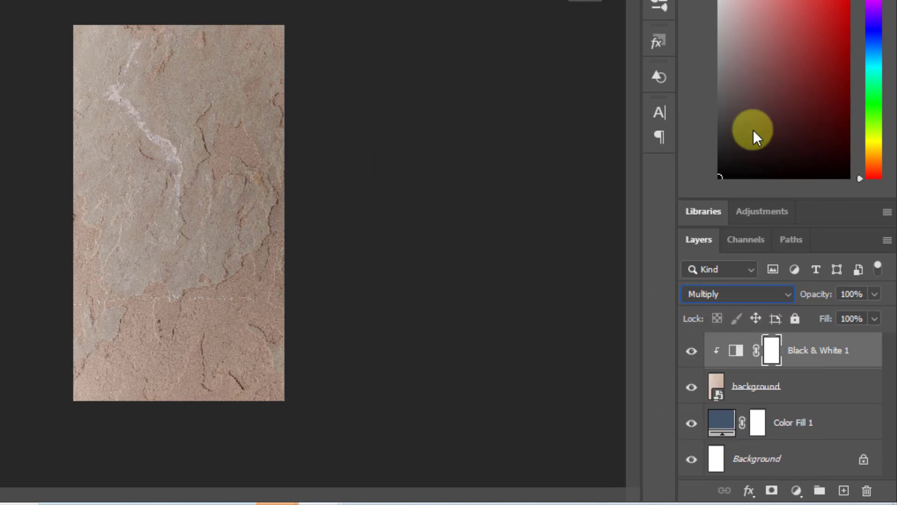
click(816, 391)
click(727, 293)
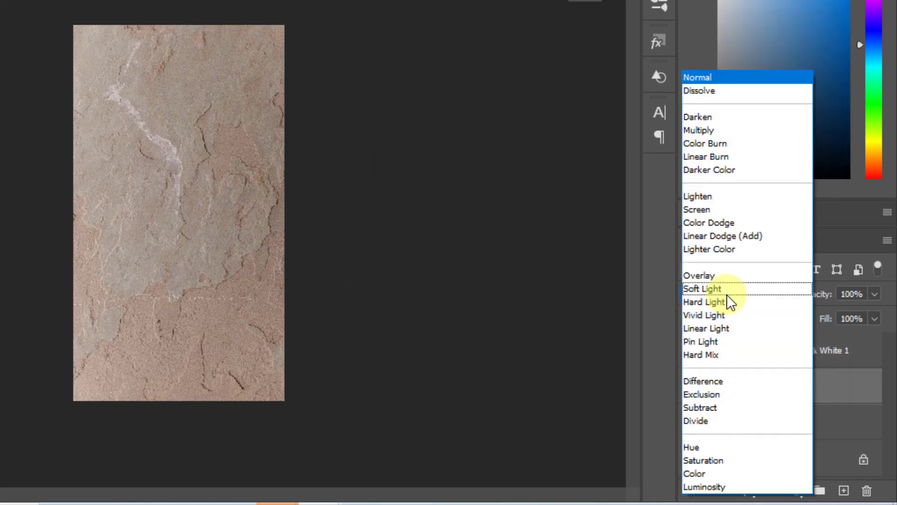
click(731, 130)
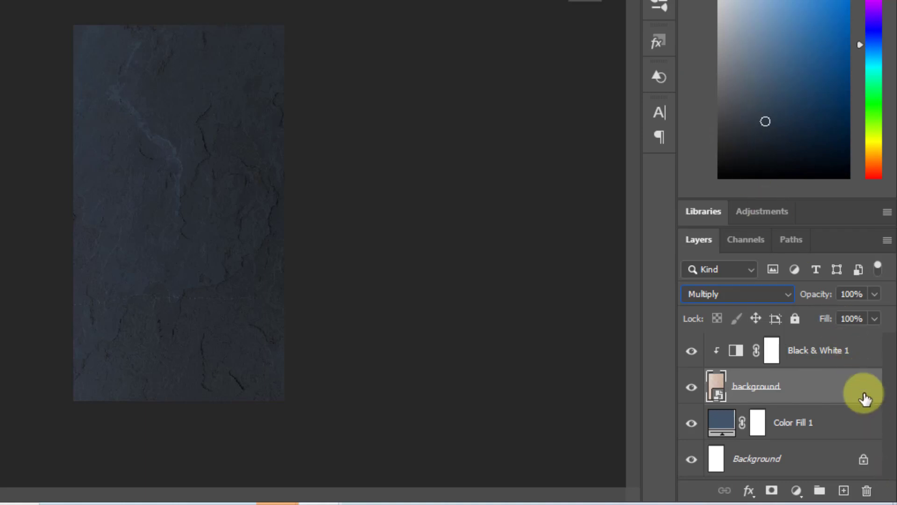
click(863, 351)
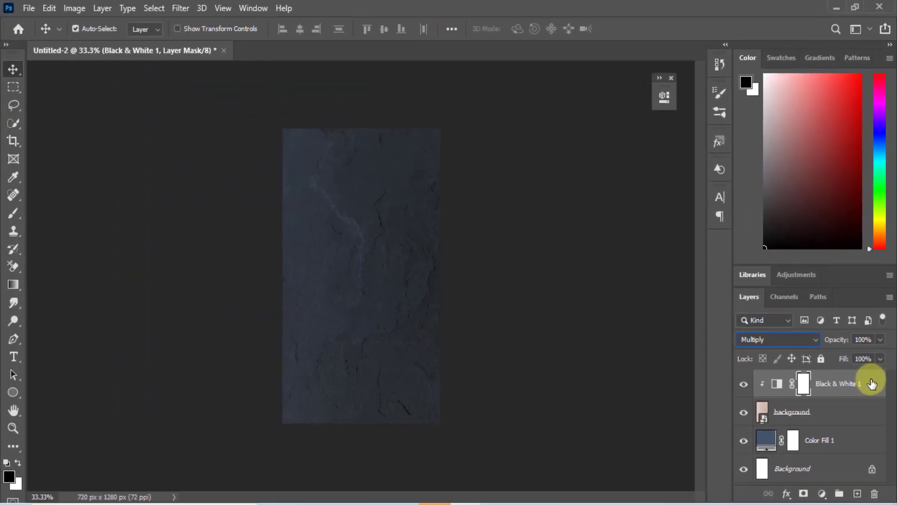
Place hand.jpg as an embedded layer at default size and zoom in on it
click(40, 11)
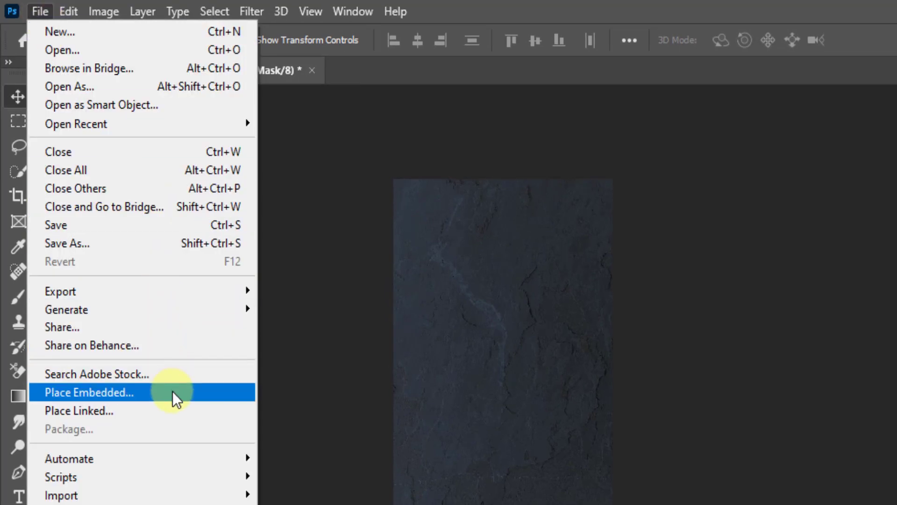
click(172, 392)
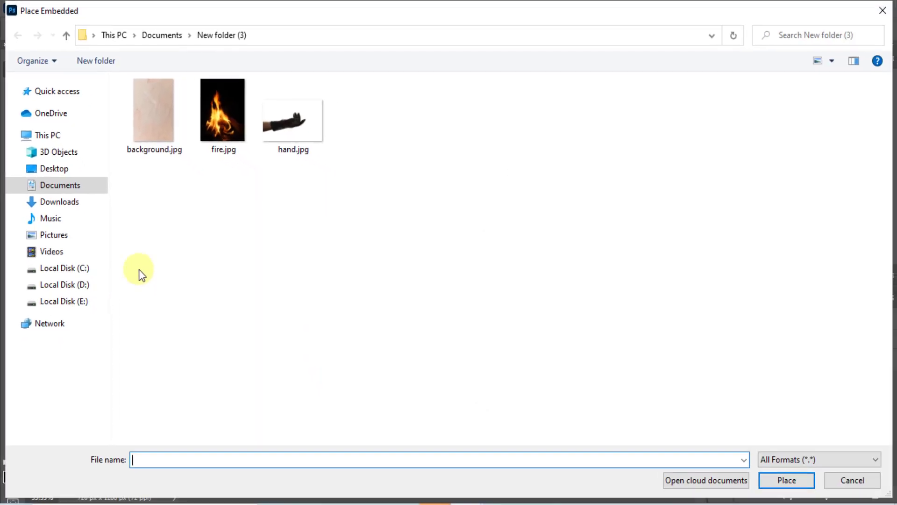
double_click(291, 120)
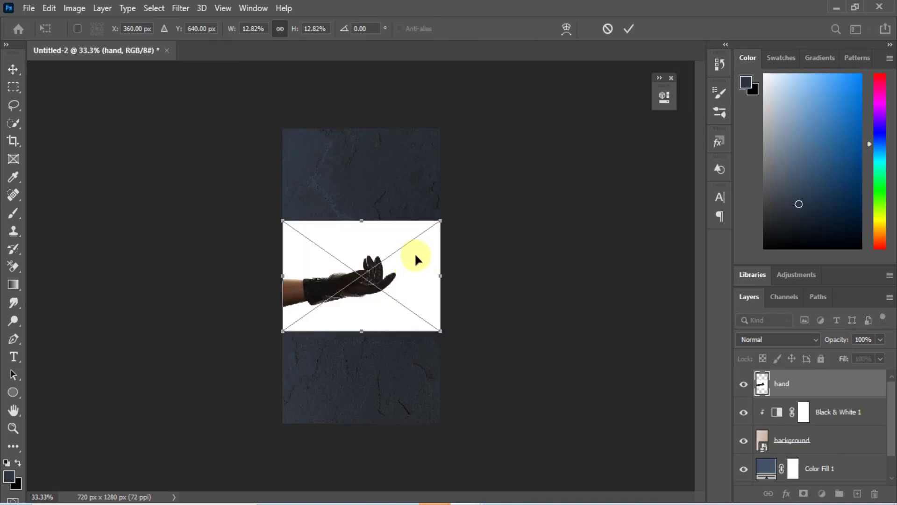
key(shift+alt+m)
key(Return)
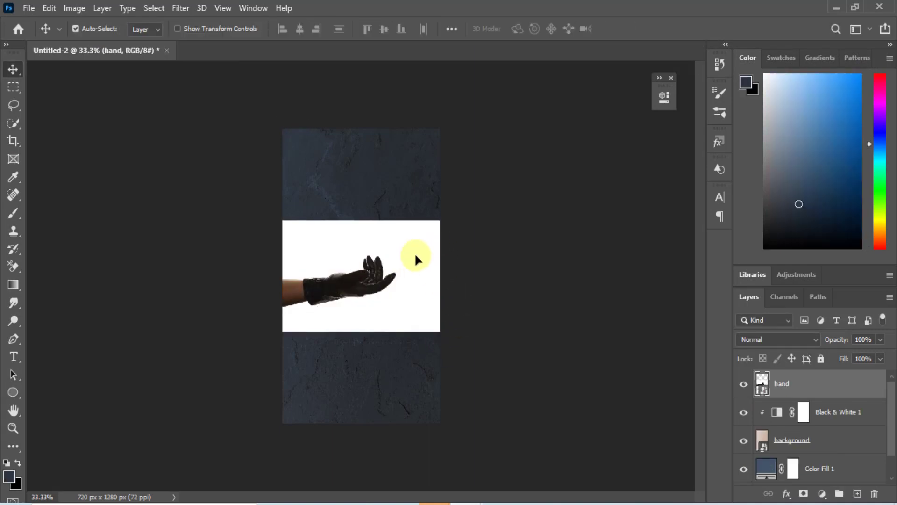
key(ctrl+plus)
key(ctrl+plus)
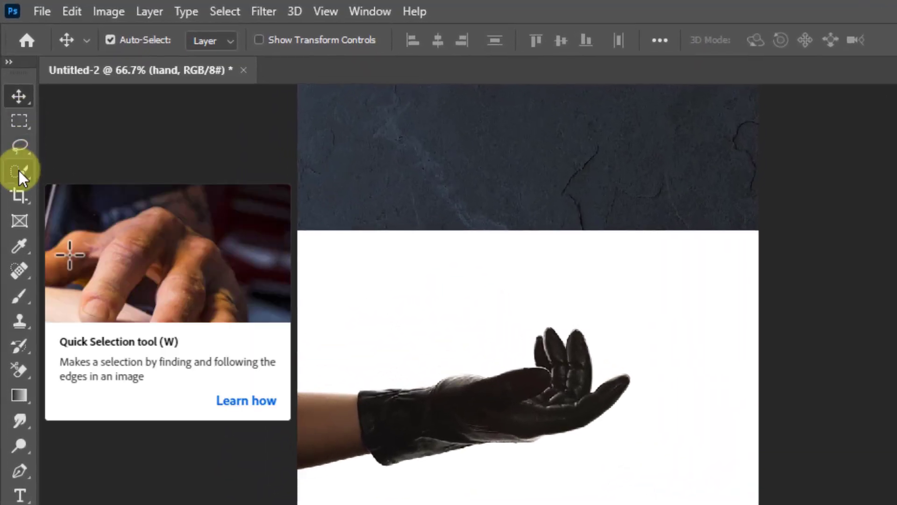
Select the glove and forearm with Quick Selection, using a smaller brush to refine edges
click(18, 169)
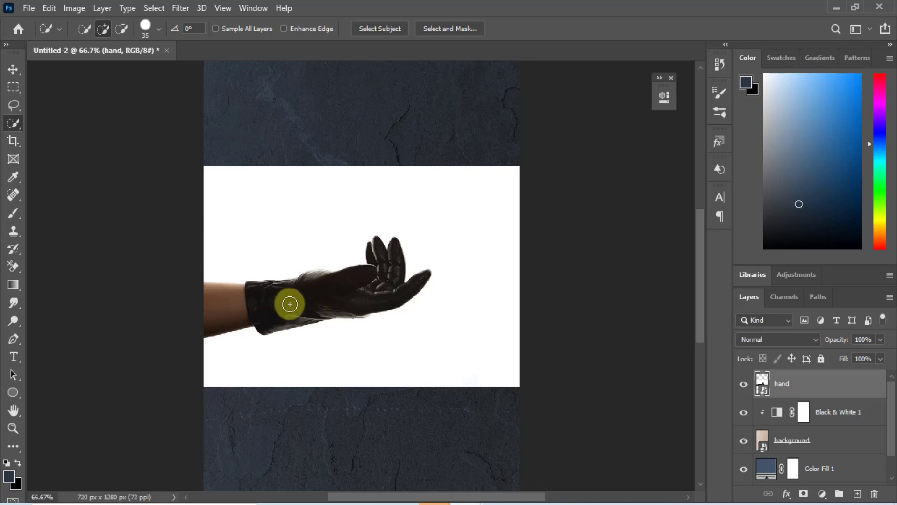
drag(289, 304, 260, 304)
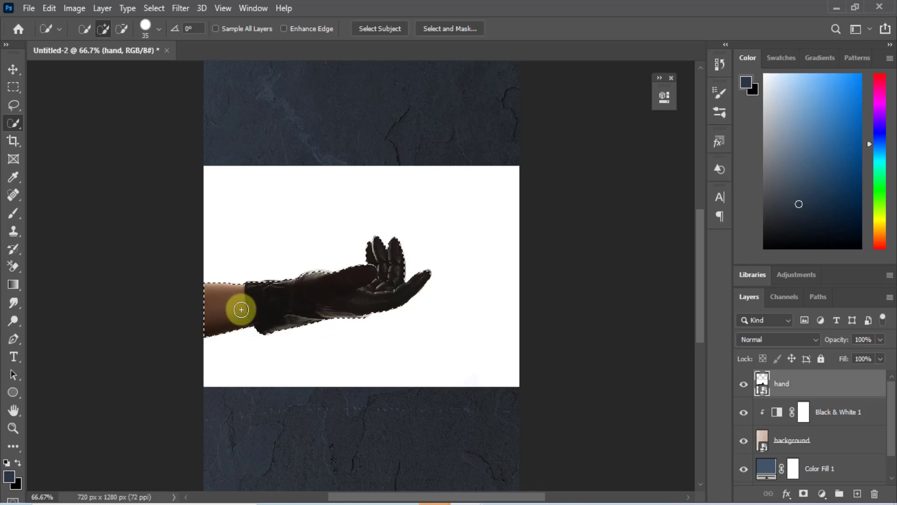
key(ctrl+plus)
key(ctrl+plus)
key(ctrl+plus)
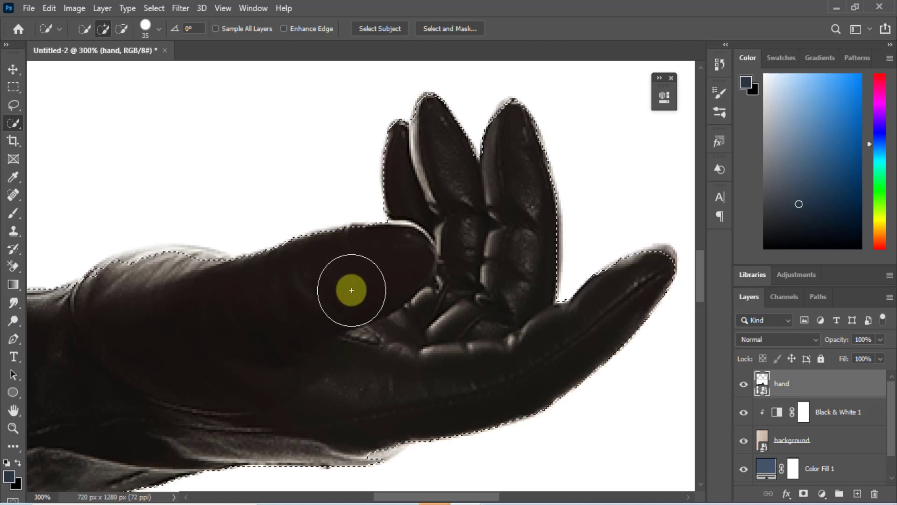
key(bracketleft)
key(bracketleft)
key(bracketleft)
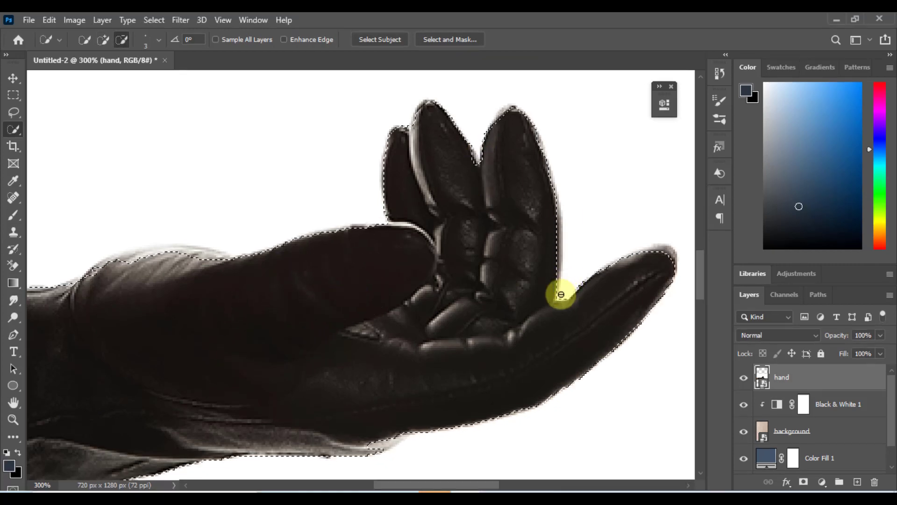
scroll(431, 427, left, 5)
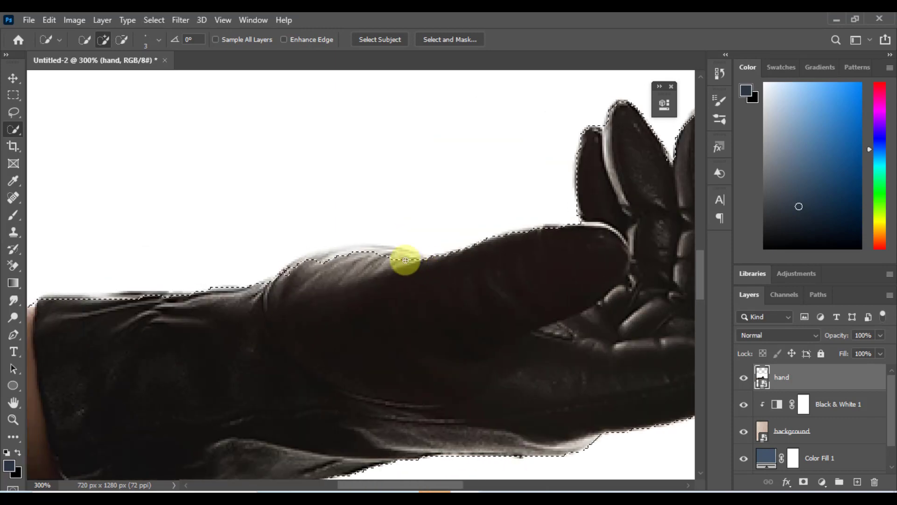
key(alt)
scroll(386, 477, left, 1)
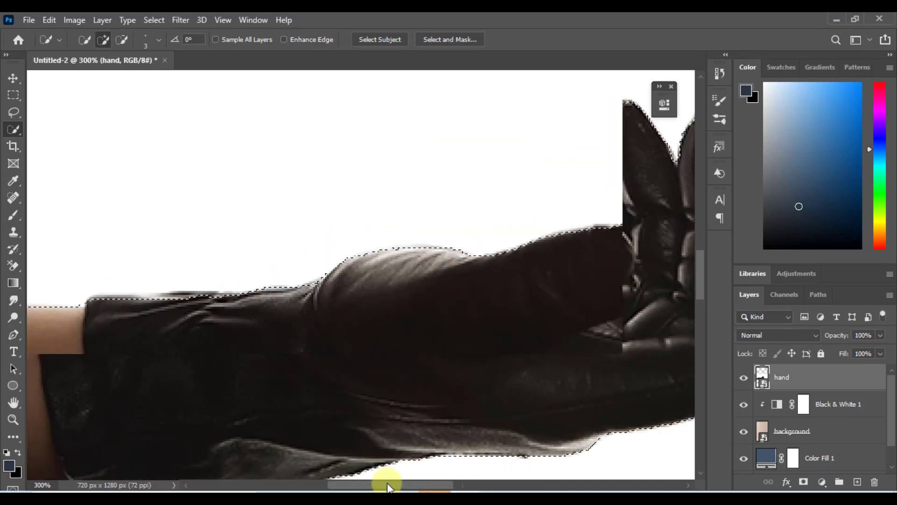
scroll(386, 476, left, 3)
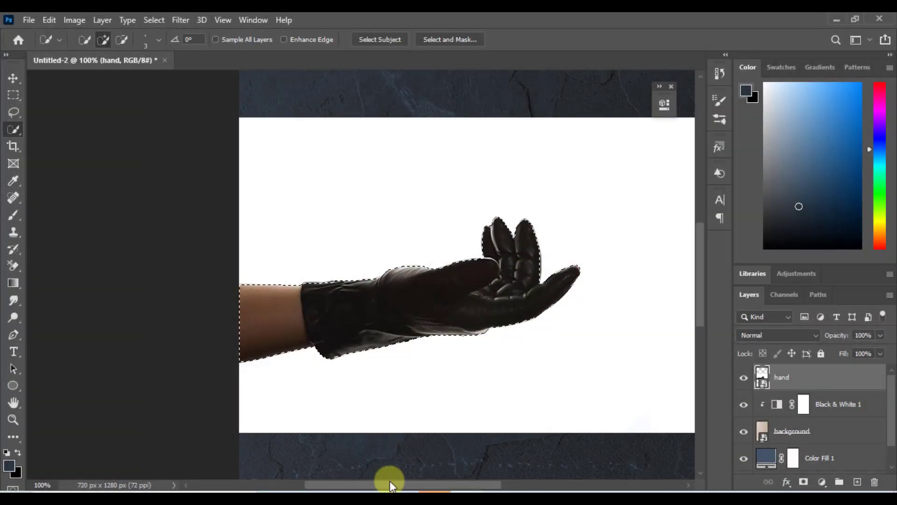
drag(390, 483, 418, 485)
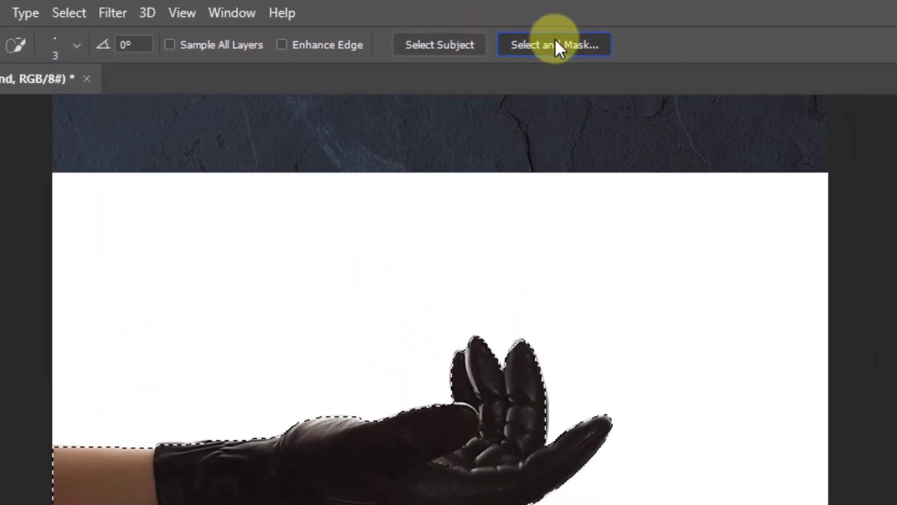
In Select and Mask, set the edge detection Radius to 2 px
click(557, 43)
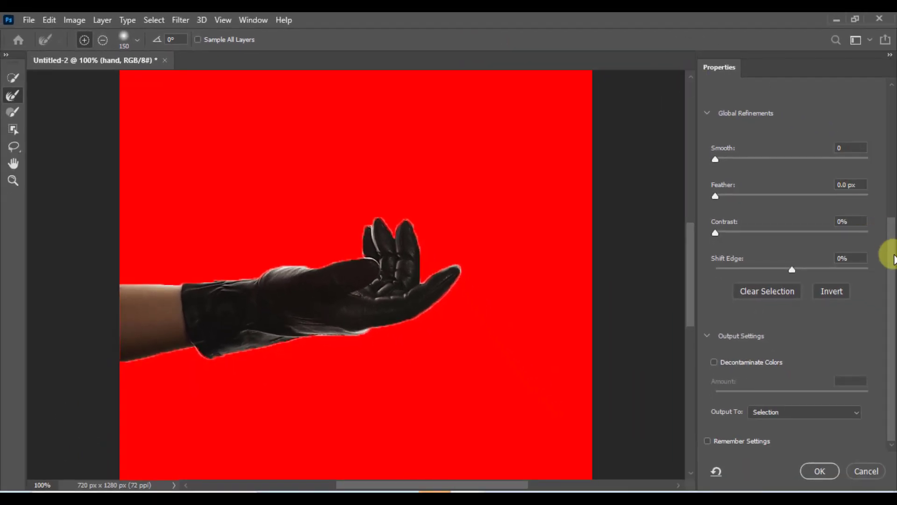
drag(891, 251, 892, 161)
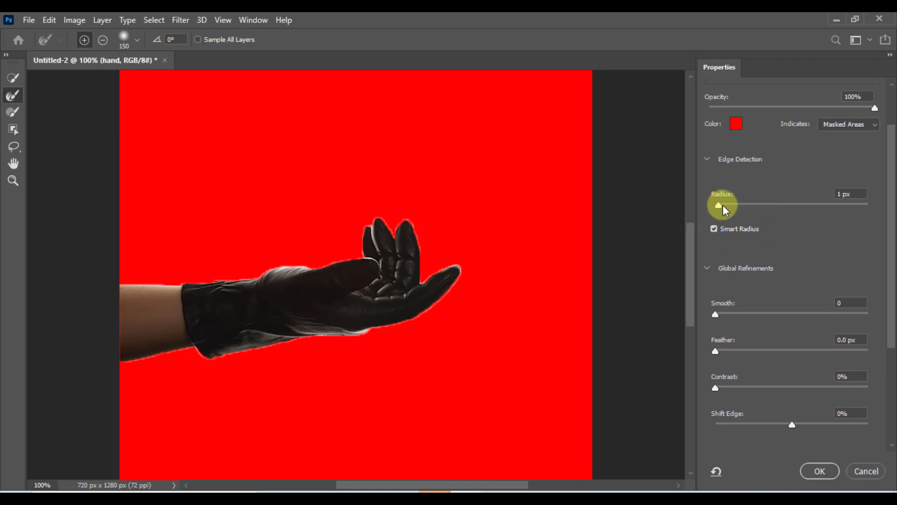
click(741, 205)
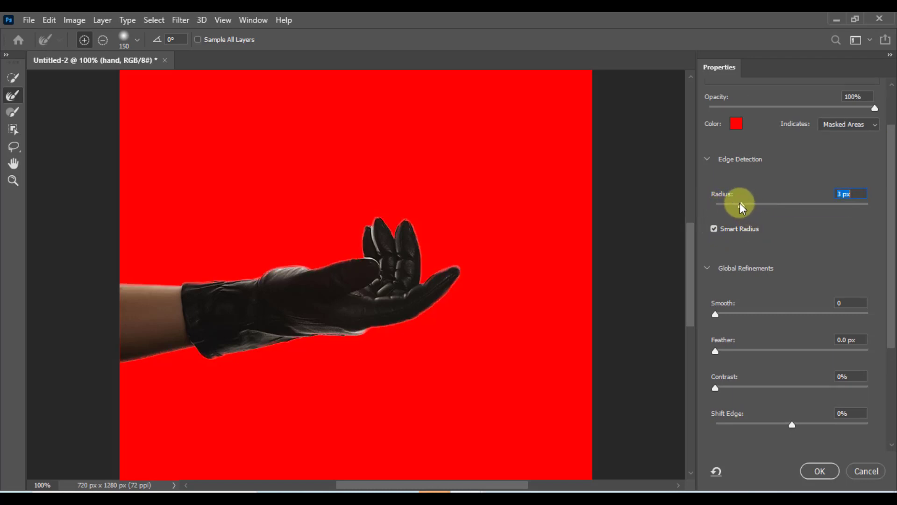
drag(740, 204, 728, 204)
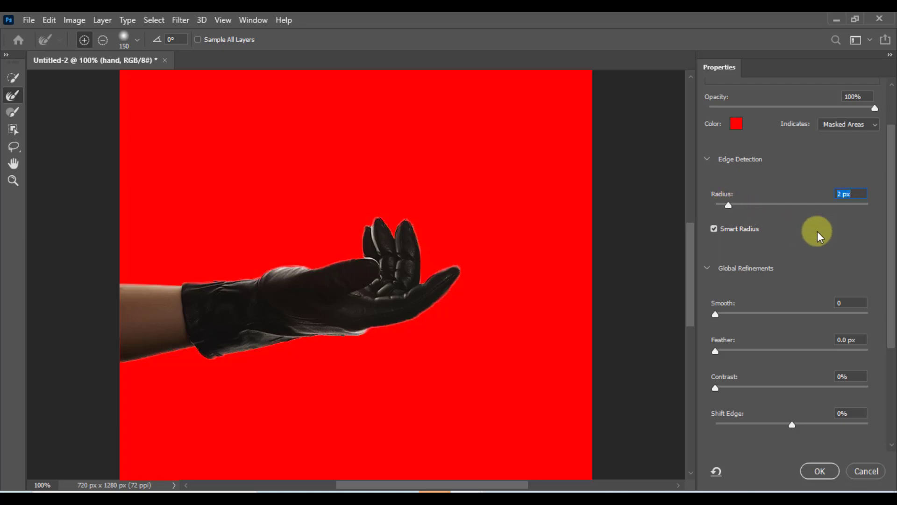
scroll(888, 253, down, 1)
scroll(888, 252, down, 4)
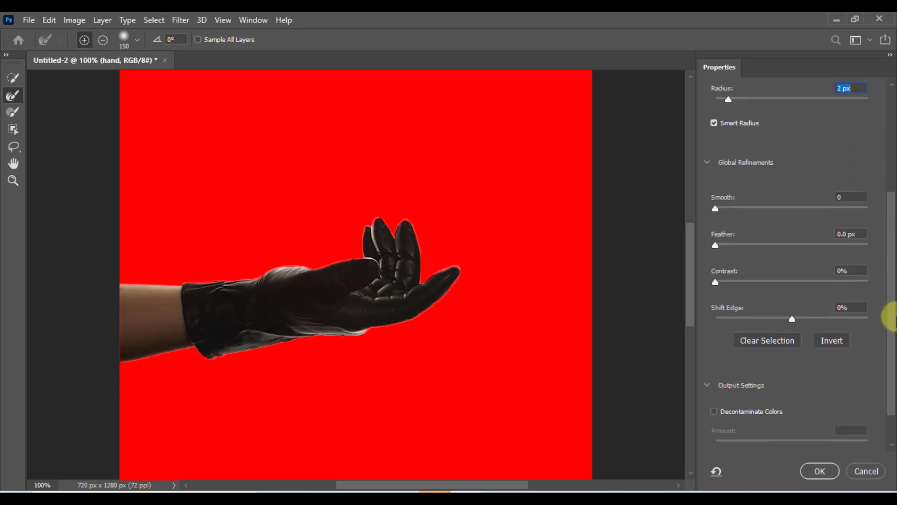
Enable Decontaminate Colors and Smooth 30, outputting to a new layer with layer mask
click(715, 363)
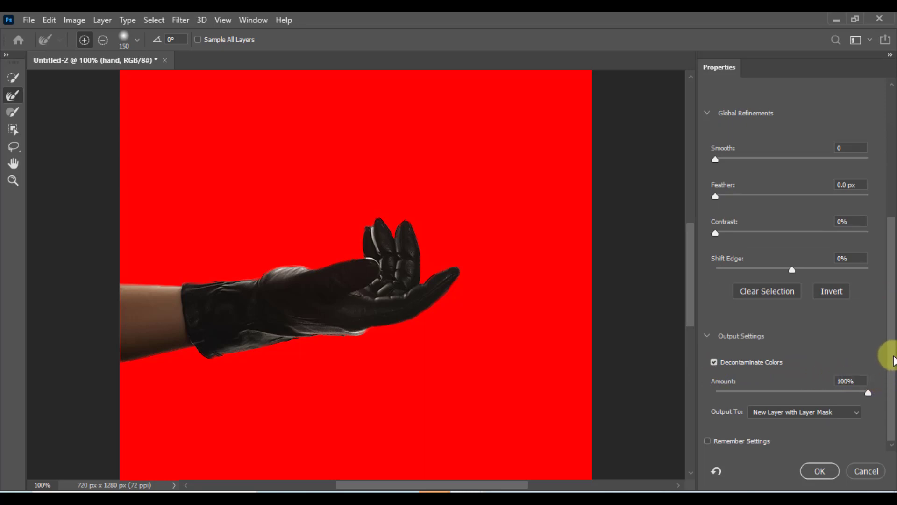
drag(890, 364, 891, 336)
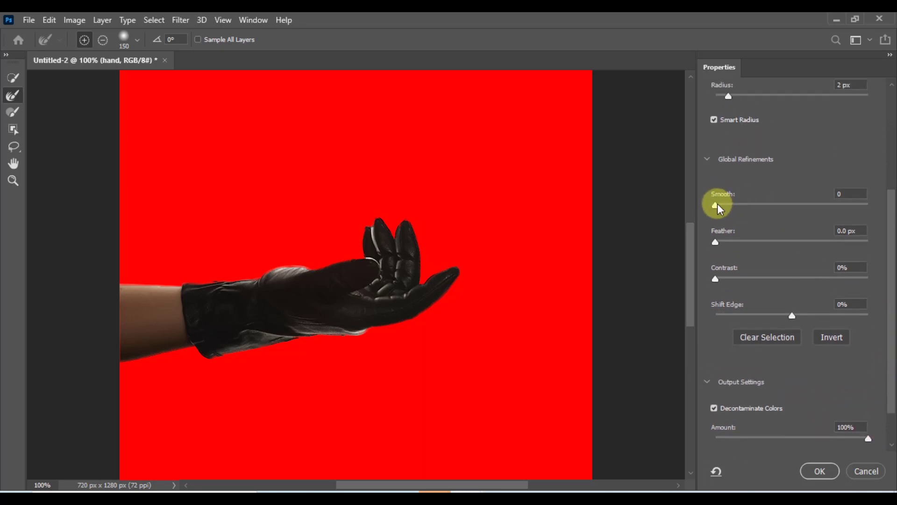
drag(718, 204, 754, 208)
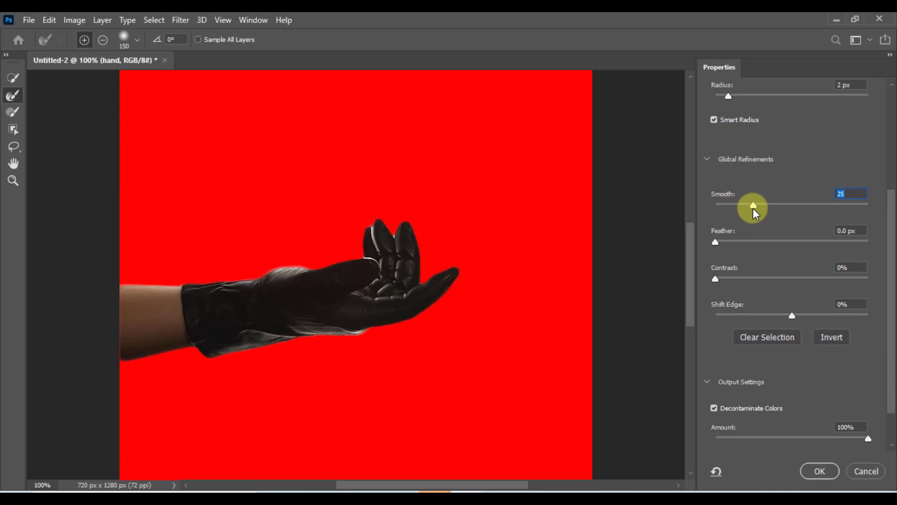
drag(751, 204, 762, 206)
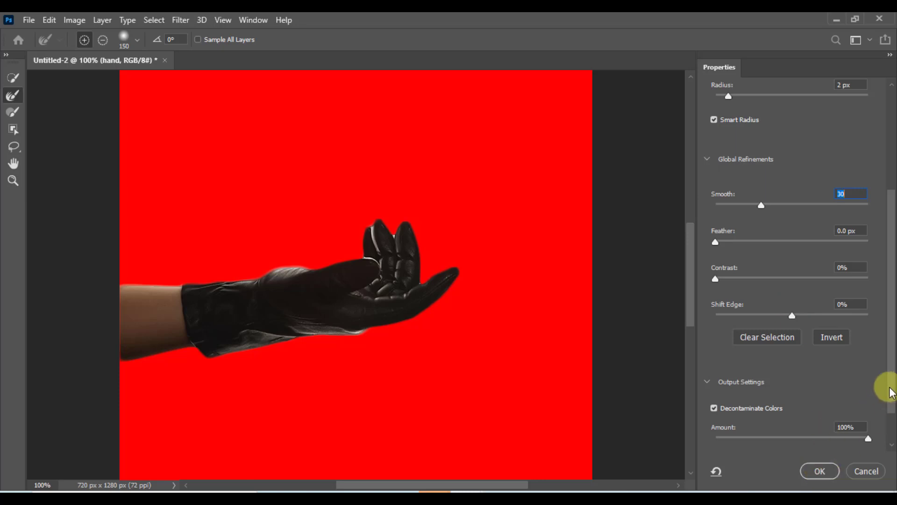
click(892, 443)
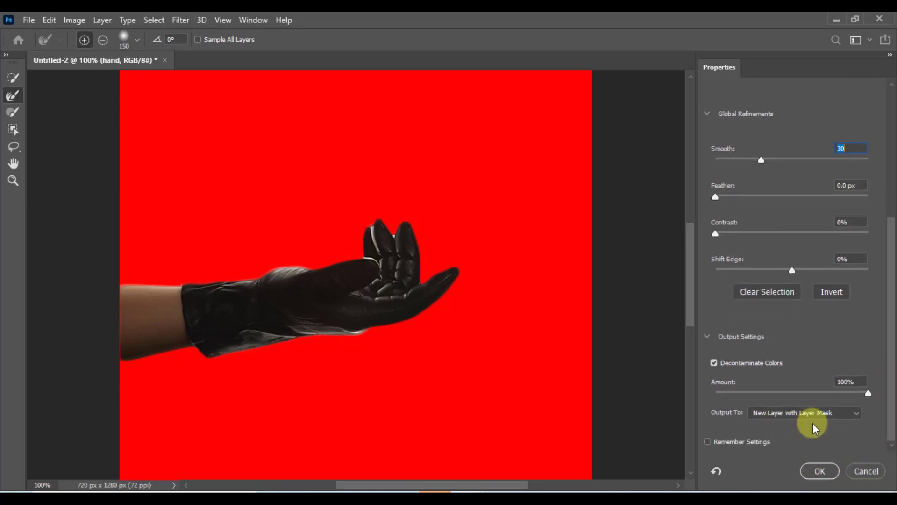
click(818, 471)
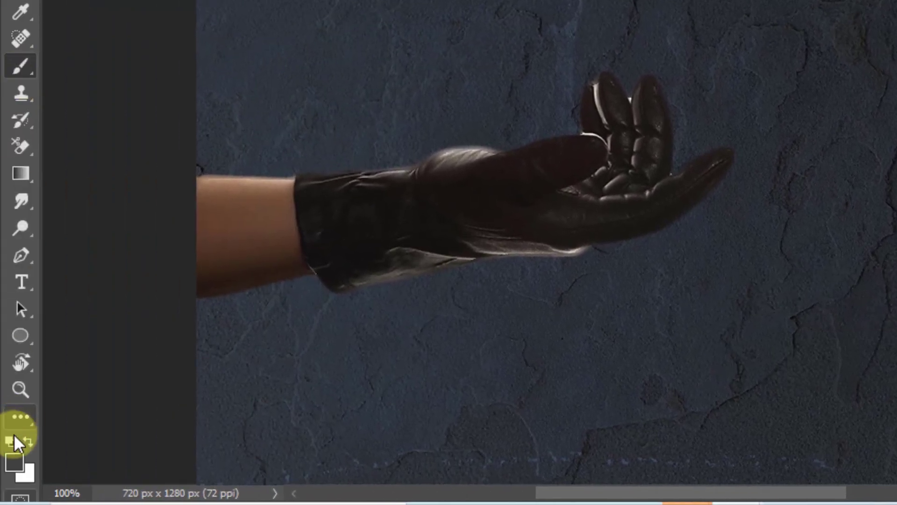
Make black the foreground colour and set Brush opacity to 100%, zoomed in on the glove
click(13, 439)
click(27, 442)
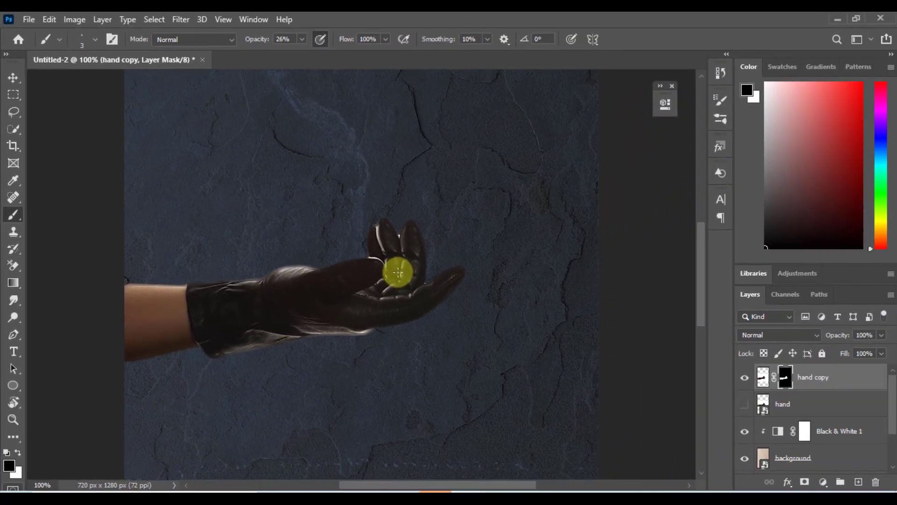
scroll(397, 270, up, 2)
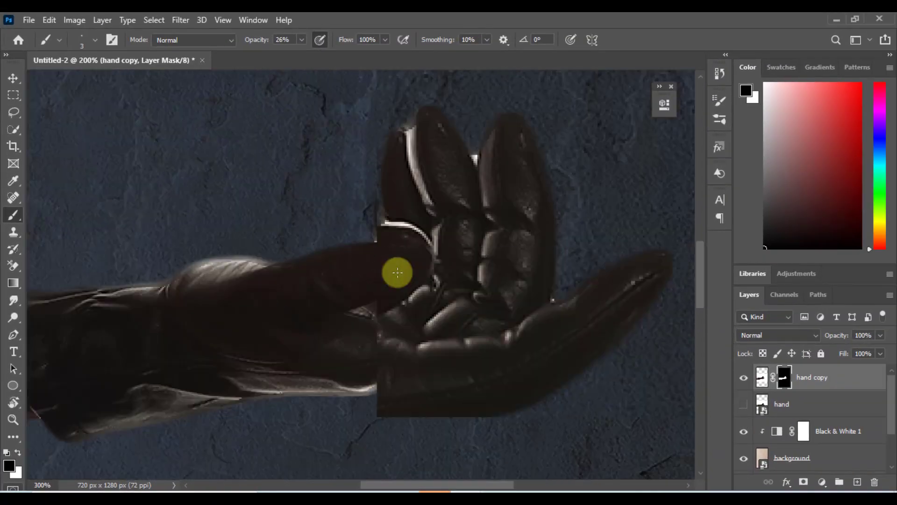
scroll(517, 120, up, 1)
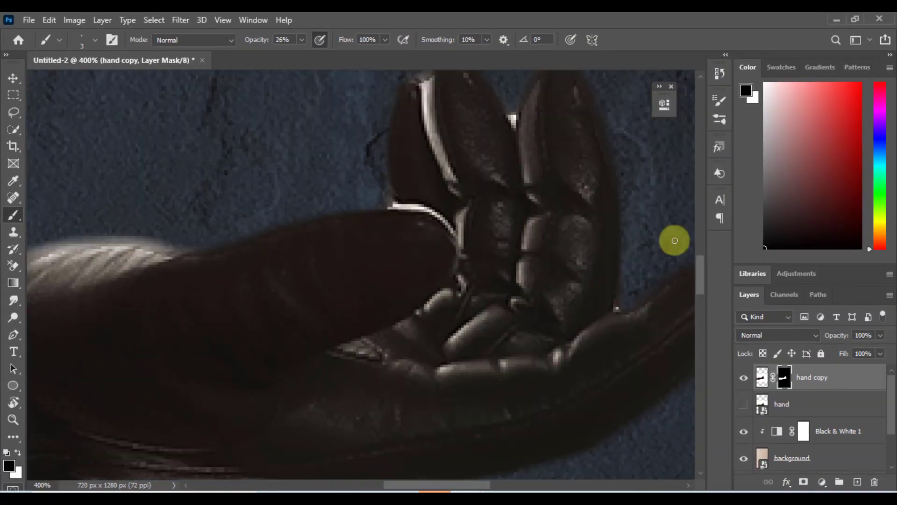
scroll(700, 285, up, 2)
scroll(697, 274, up, 3)
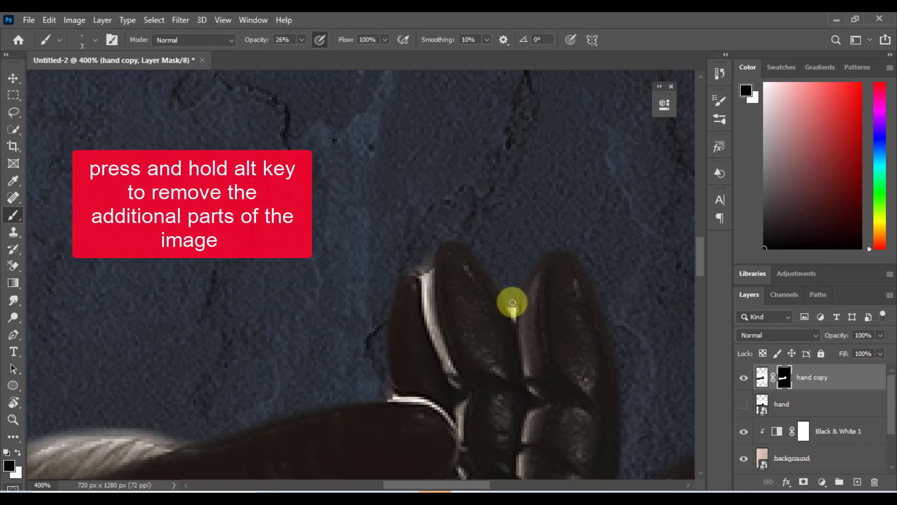
drag(248, 42, 327, 40)
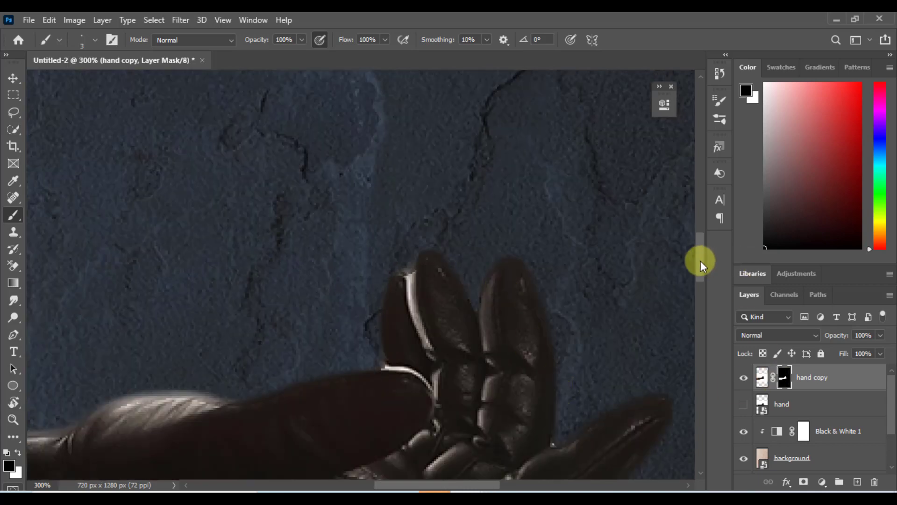
Paint black on the hand copy mask to hide leftover edges around the fingers
drag(699, 261, 698, 286)
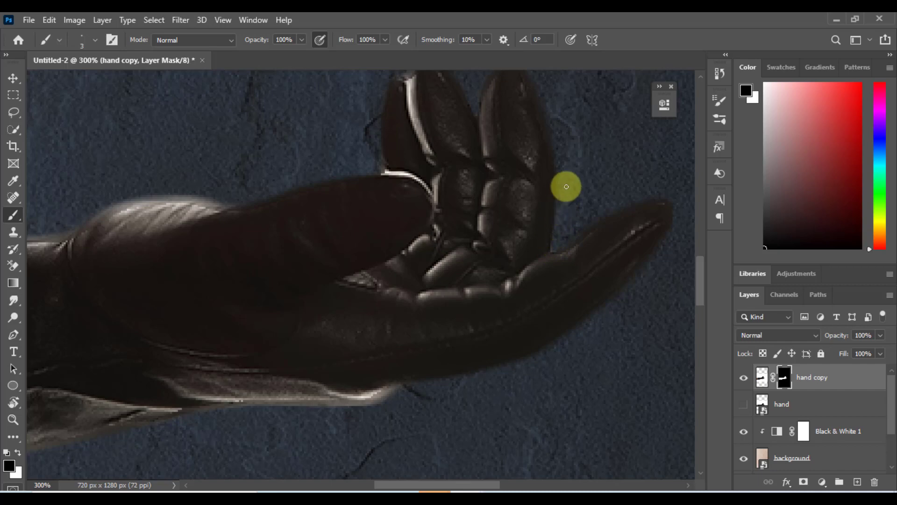
key(ctrl+minus)
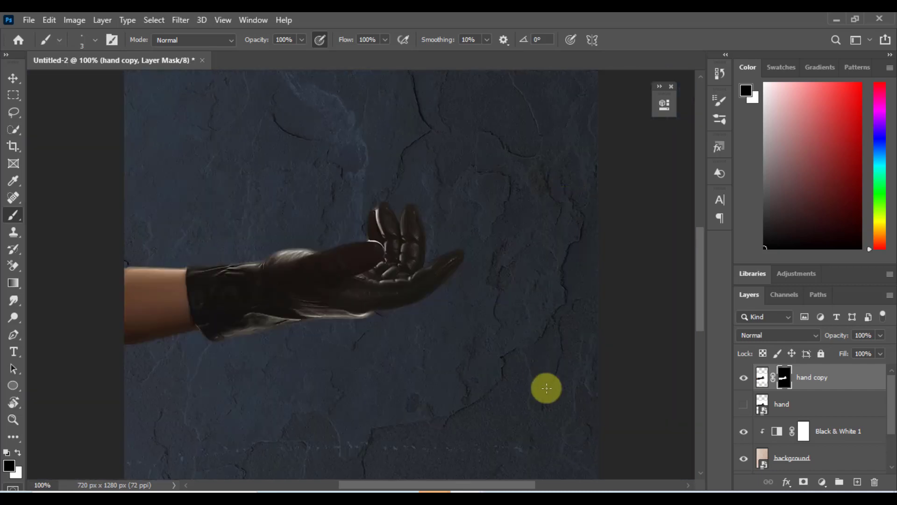
drag(466, 486, 466, 486)
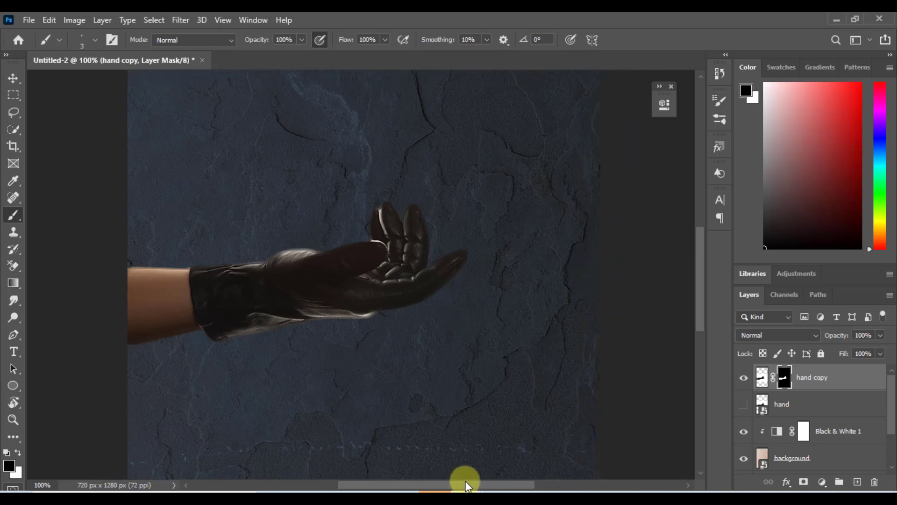
key(ctrl+minus)
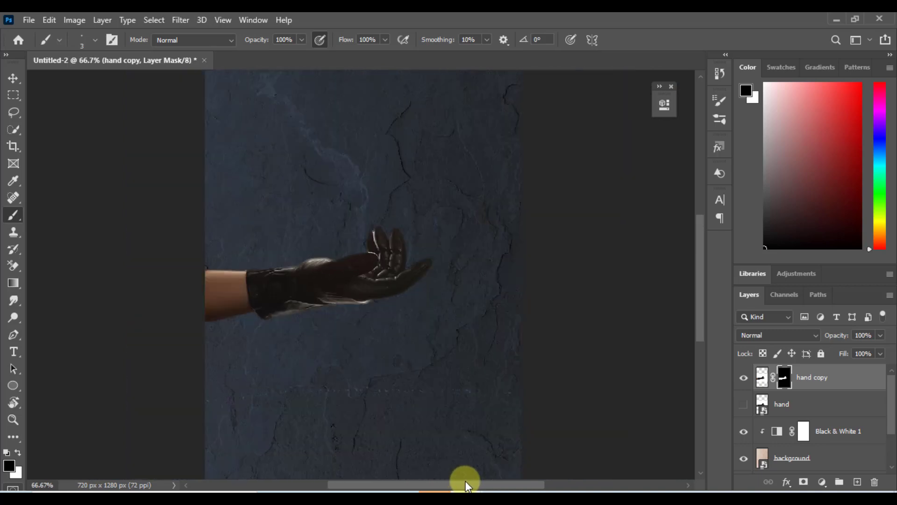
key(ctrl+minus)
key(ctrl+minus)
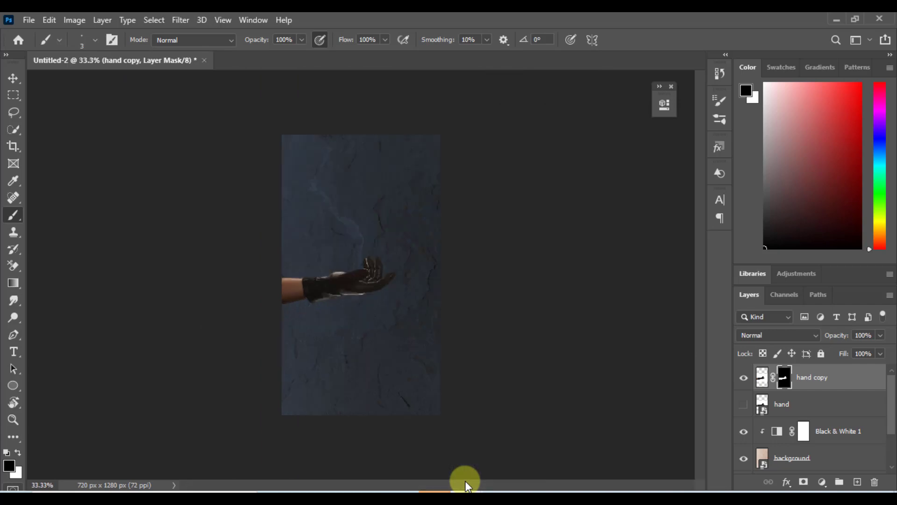
key(ctrl+plus)
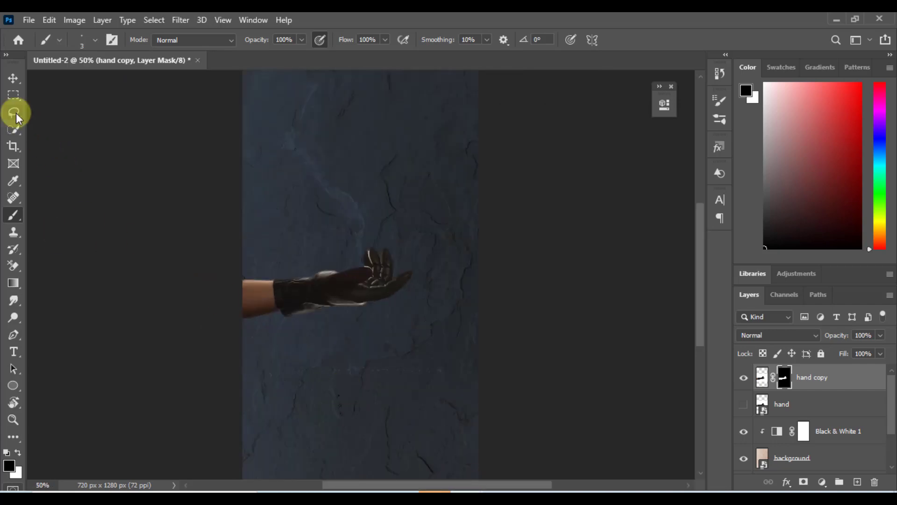
Move the hand copy lower and scale it up to about 139%
click(13, 78)
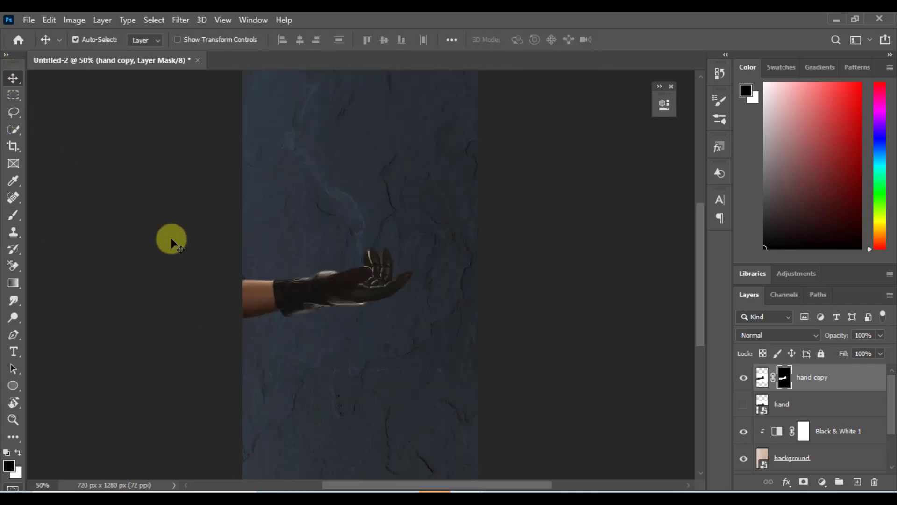
drag(303, 293, 329, 314)
key(ctrl+t)
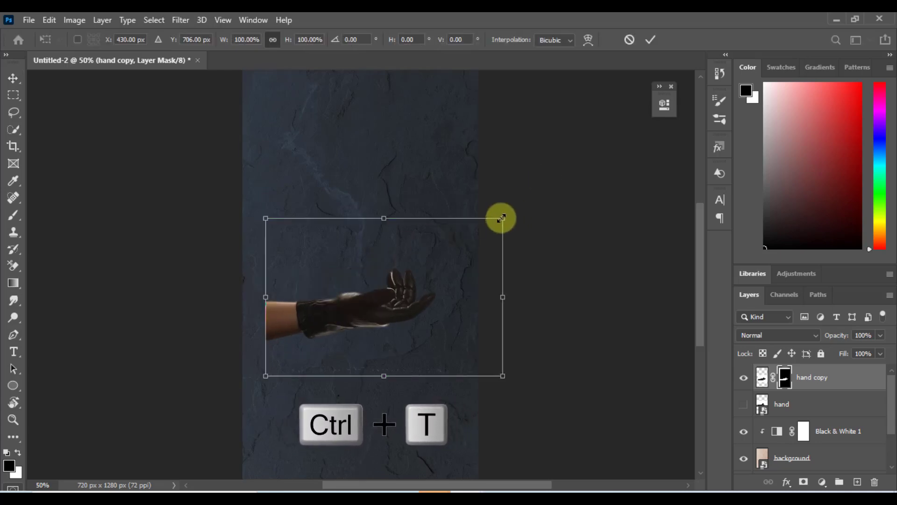
drag(362, 309, 330, 326)
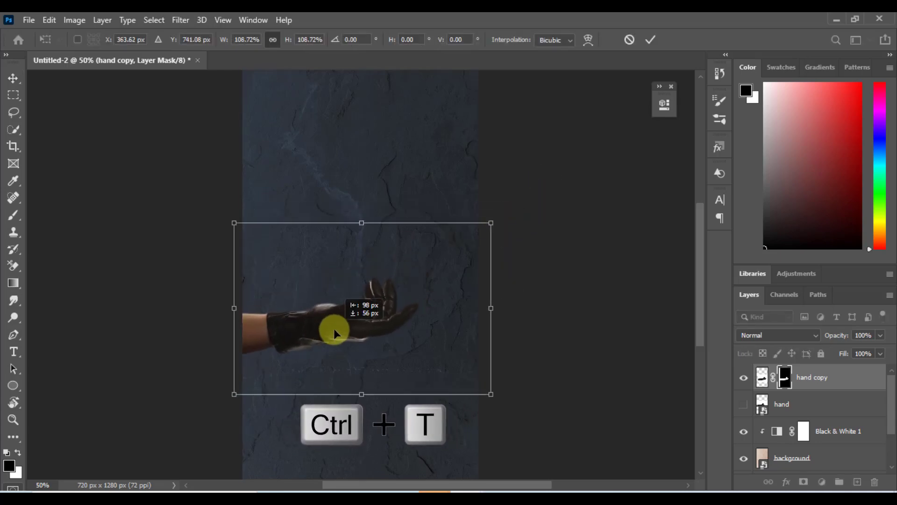
key(ctrl+minus)
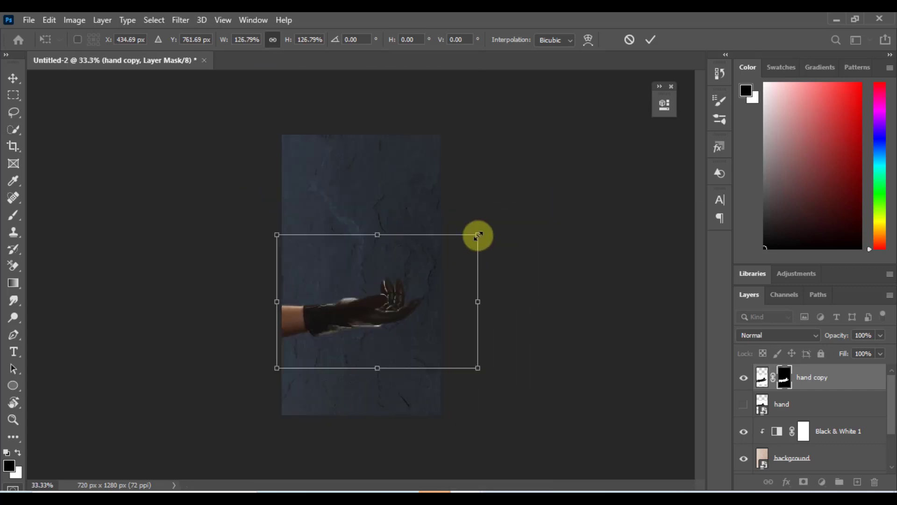
drag(477, 236, 494, 237)
drag(356, 321, 352, 326)
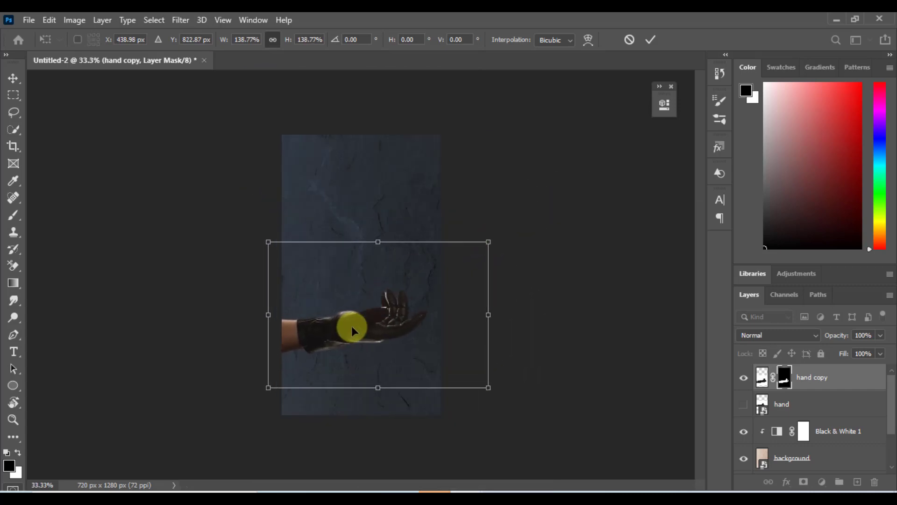
key(Return)
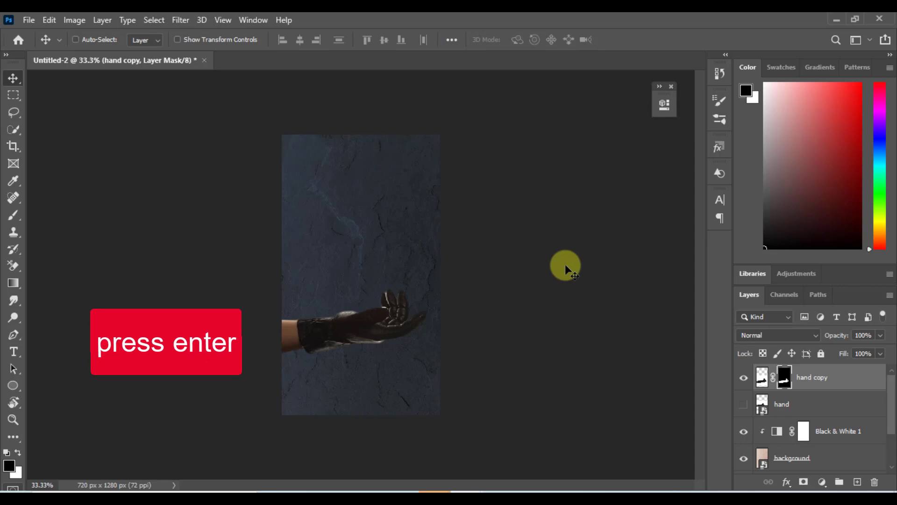
key(ctrl+plus)
drag(697, 268, 697, 288)
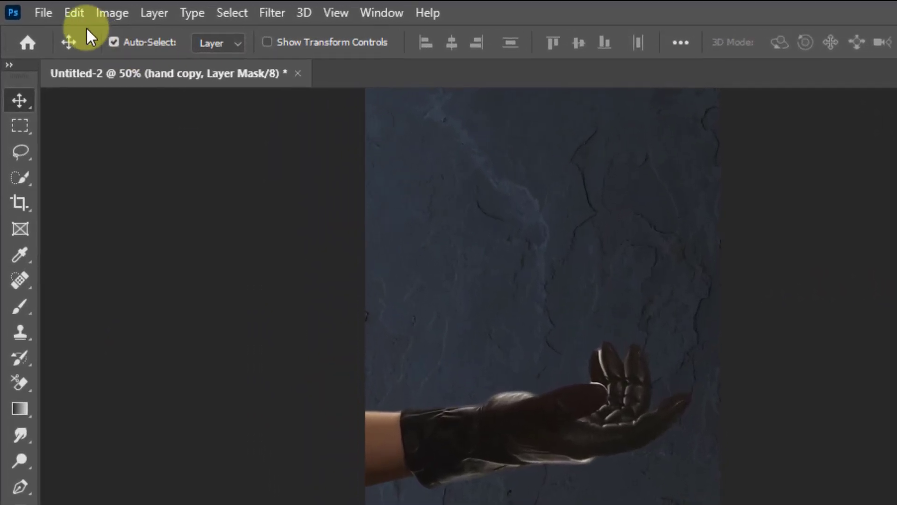
Start a Puppet Warp on the hand copy, pinning the thumb, fingers, palm and wrist pivot
click(49, 20)
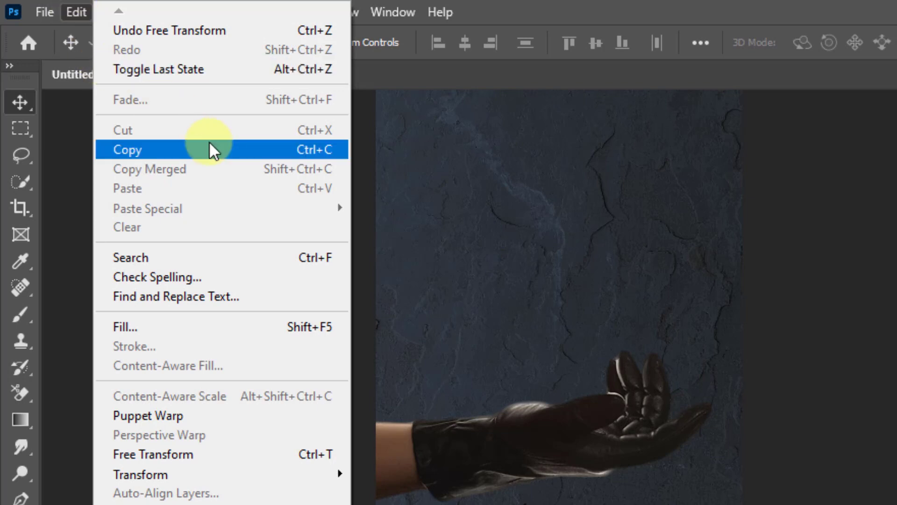
click(276, 417)
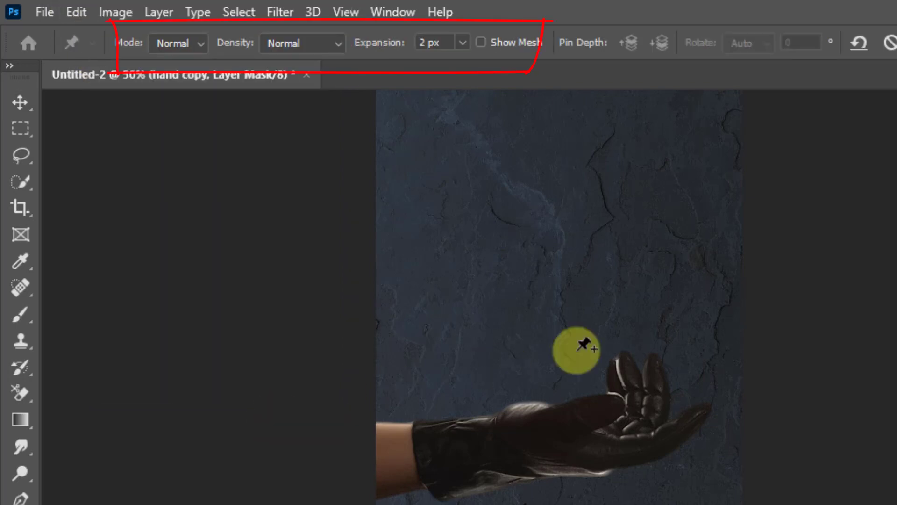
click(637, 389)
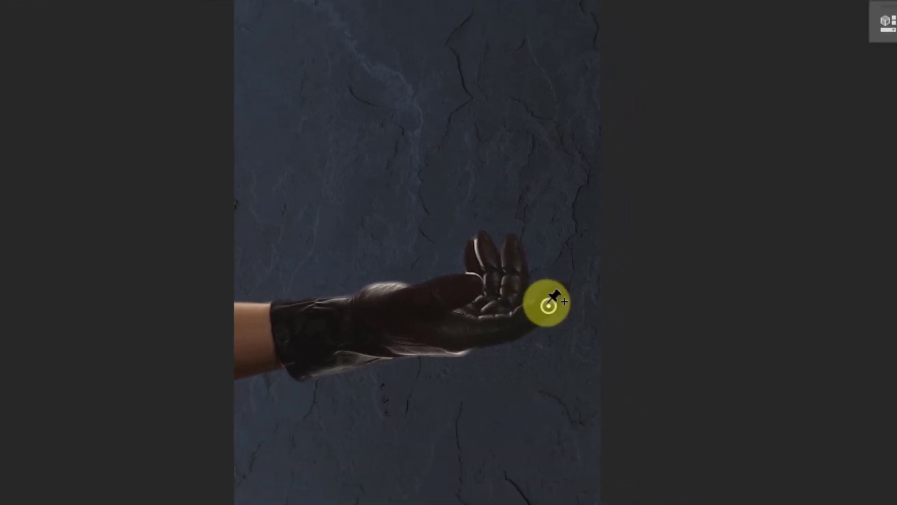
click(512, 265)
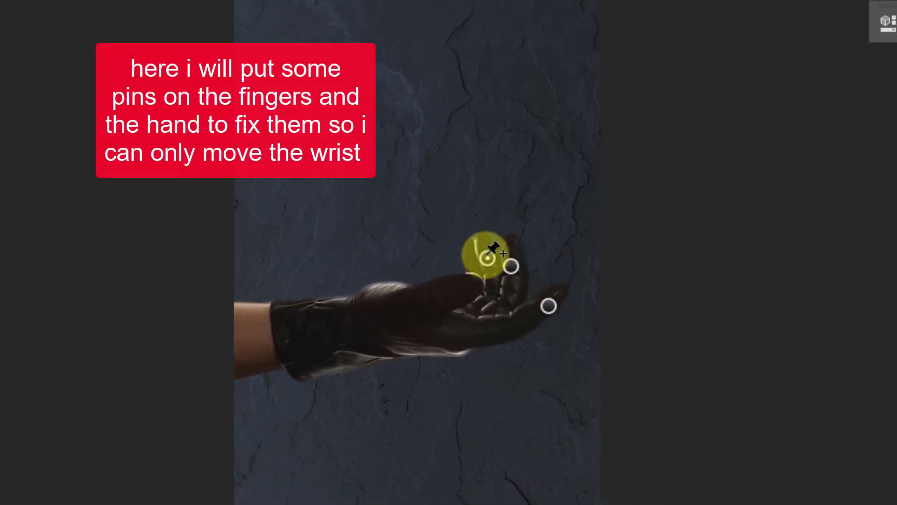
click(488, 258)
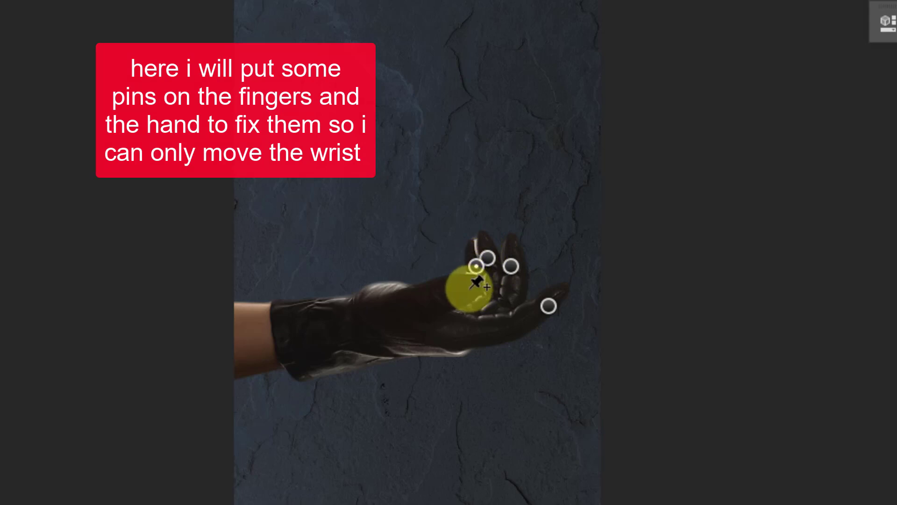
click(471, 291)
click(489, 331)
click(452, 331)
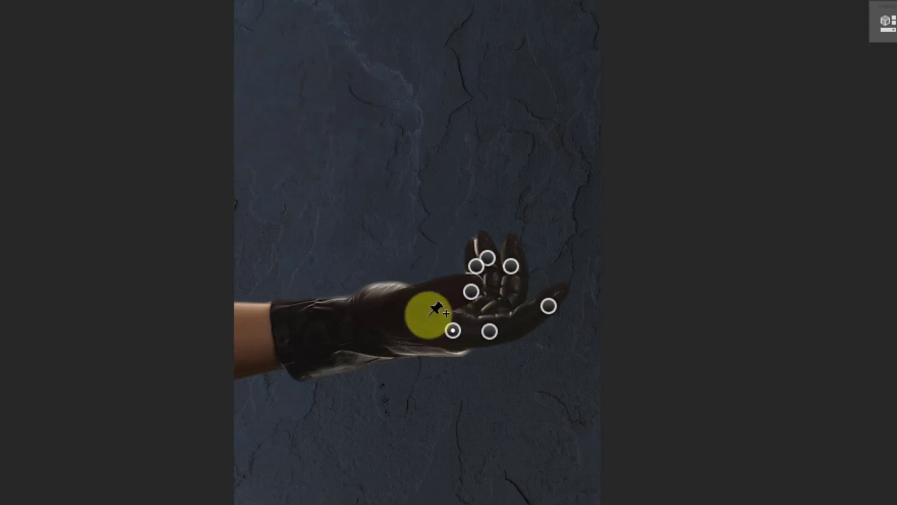
click(416, 302)
click(402, 331)
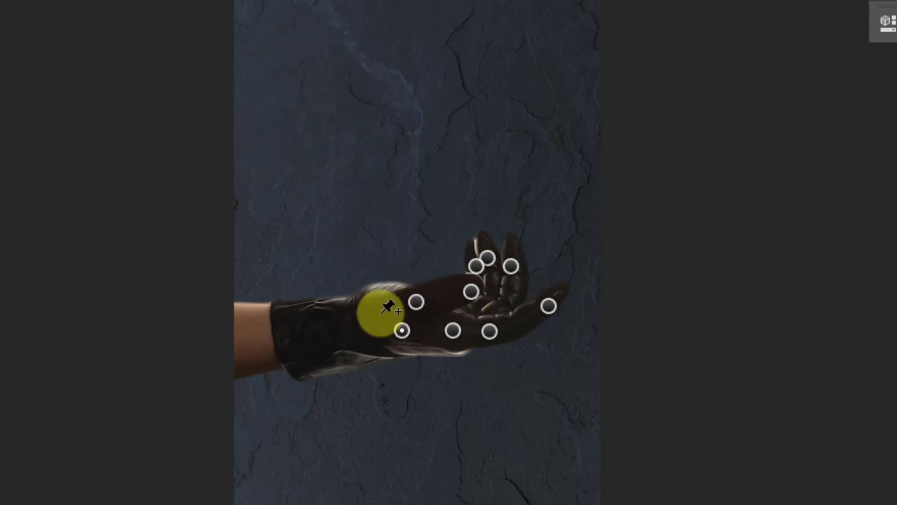
click(388, 312)
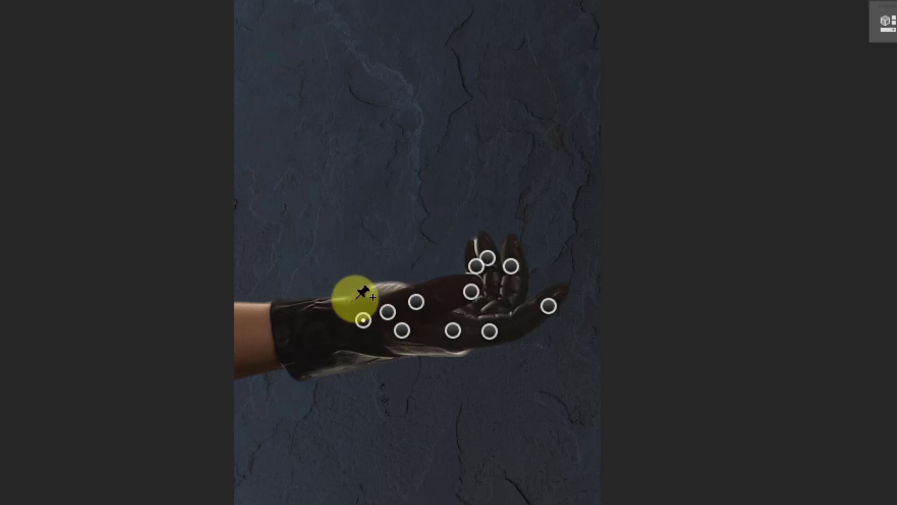
Rotate the wrist down about 22 degrees and lengthen the arm, then apply the warp
key(alt)
drag(350, 257, 339, 304)
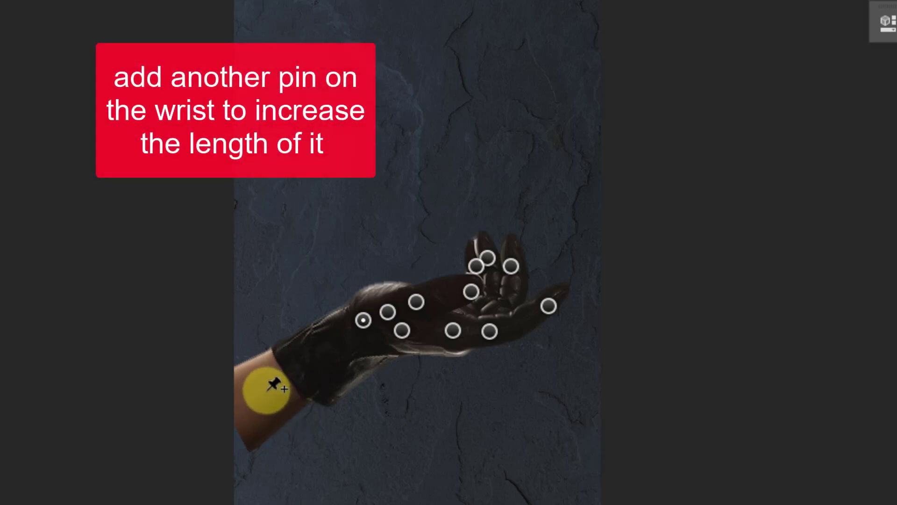
click(266, 400)
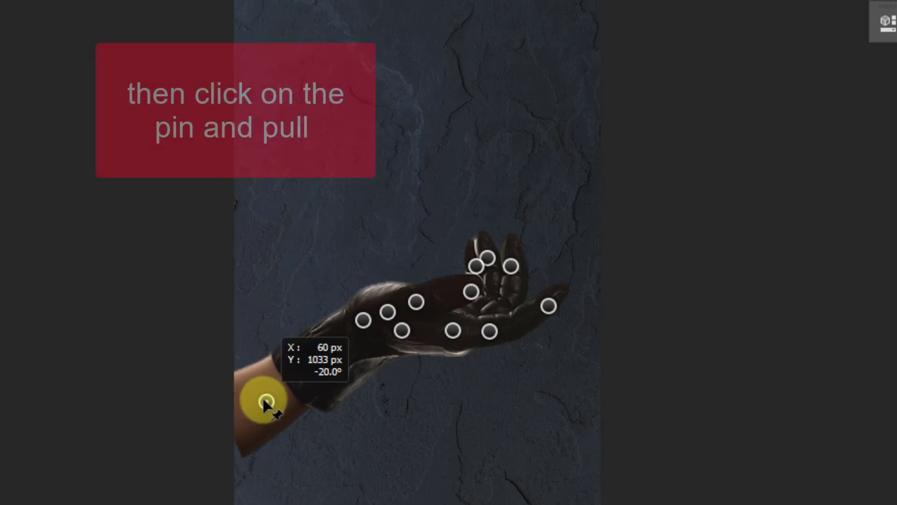
drag(265, 403, 260, 402)
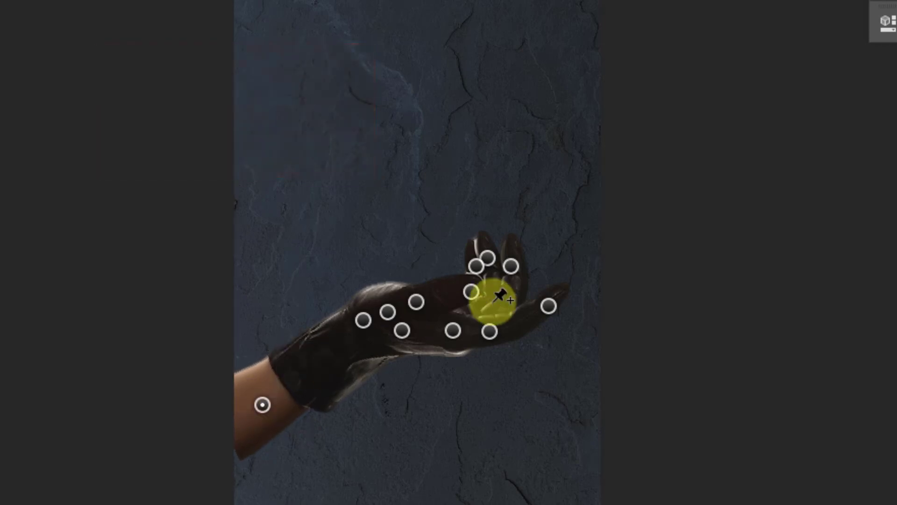
key(Return)
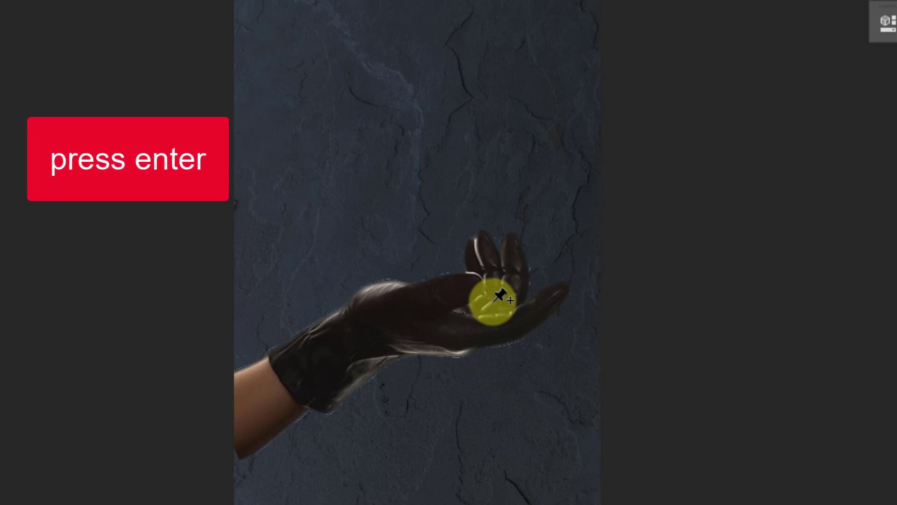
Enlarge the warped hand slightly and shift it left and down
key(ctrl+t)
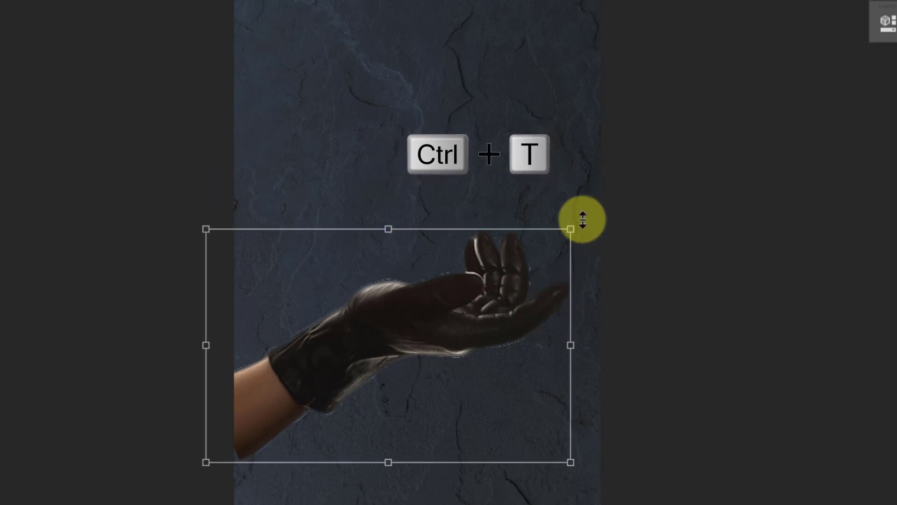
drag(572, 229, 581, 223)
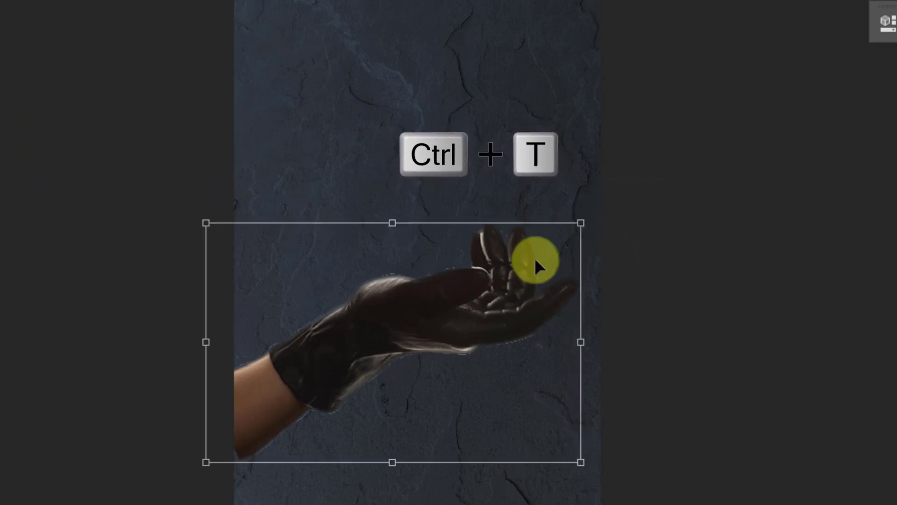
mouse_move(457, 304)
mouse_down()
mouse_move(449, 315)
mouse_move(441, 307)
mouse_up()
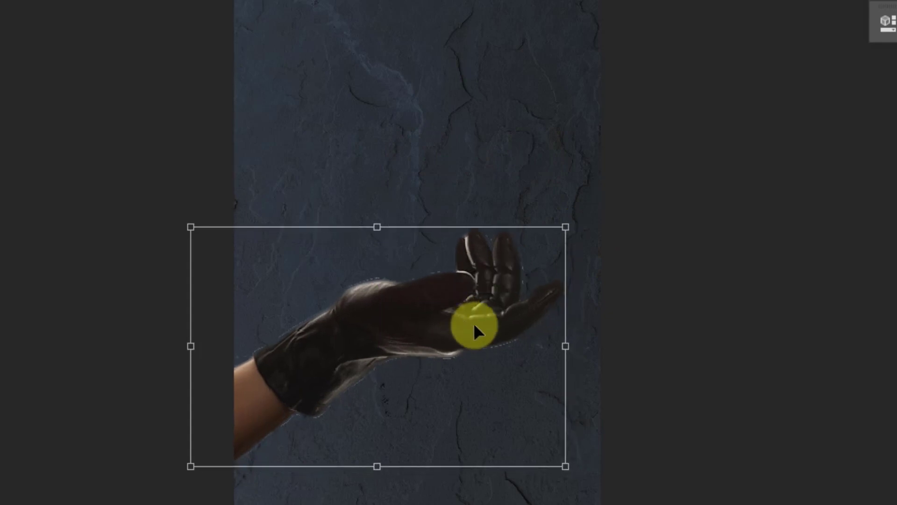
key(Return)
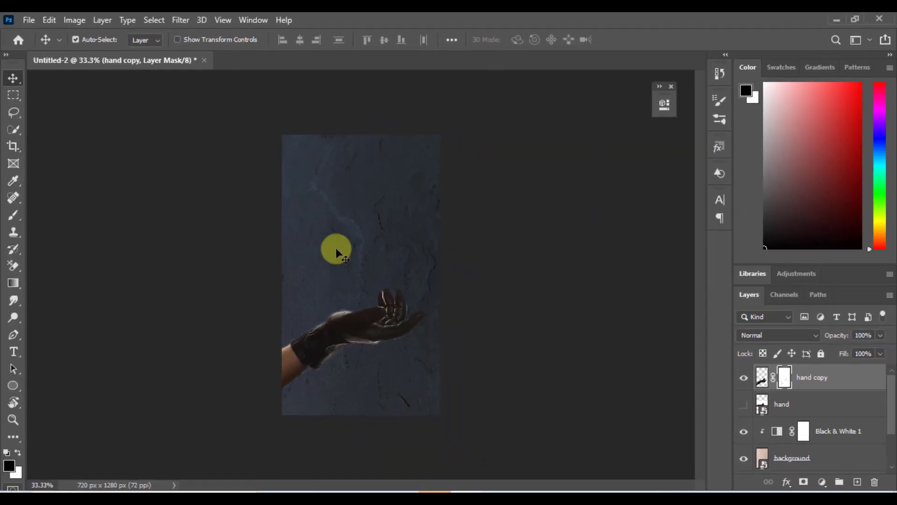
Place fire.jpg as an embedded layer, slightly shrunk and moved up
click(28, 21)
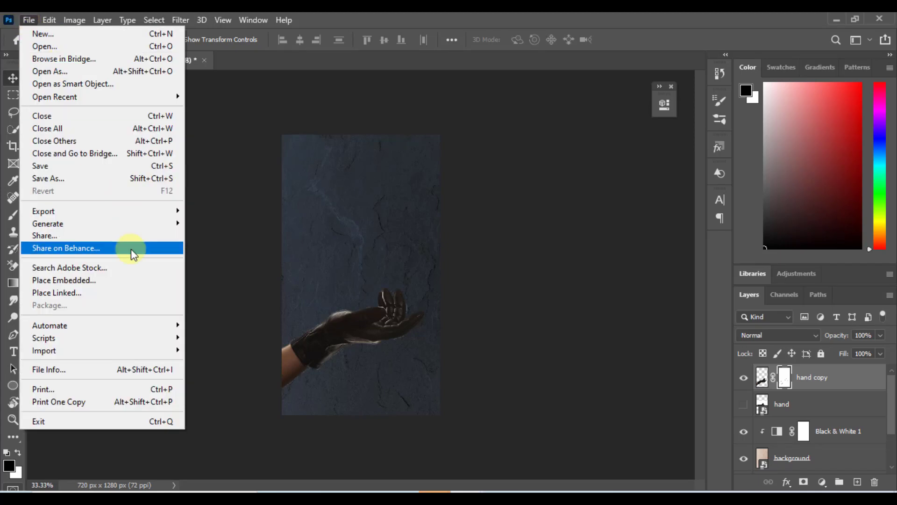
click(132, 280)
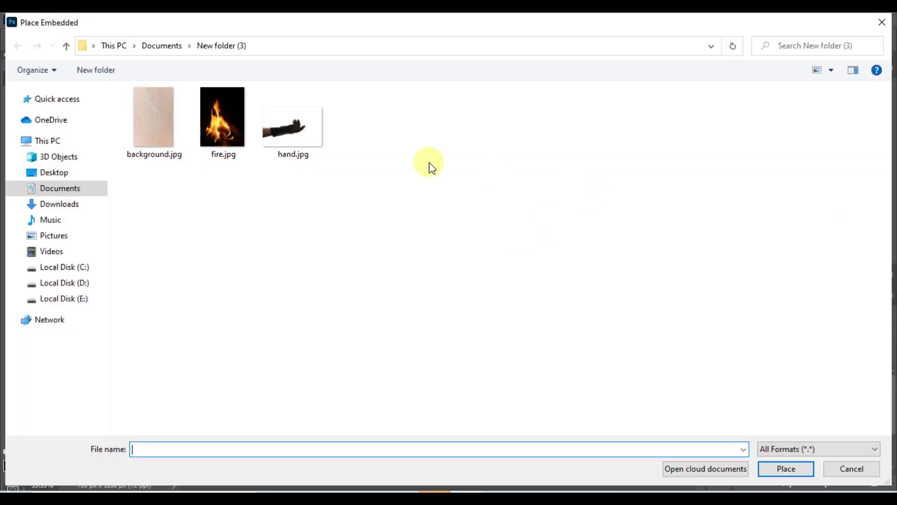
double_click(215, 122)
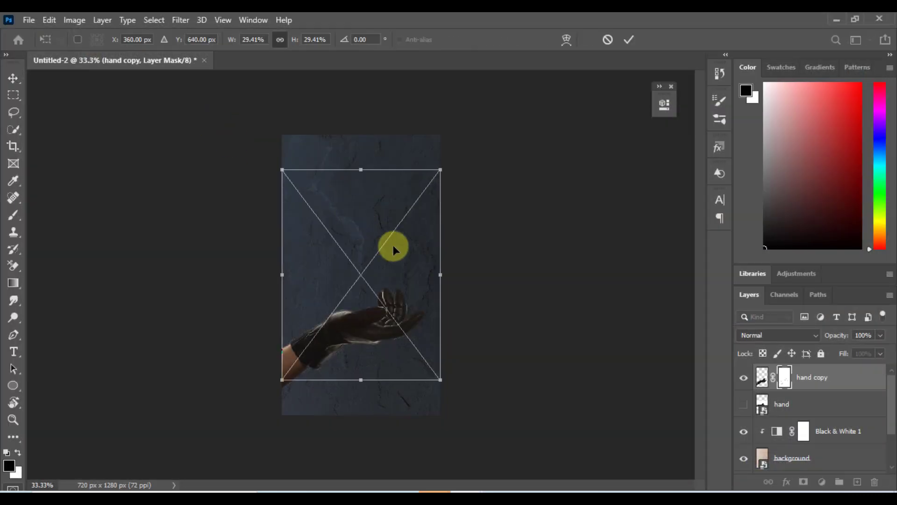
drag(349, 279, 312, 170)
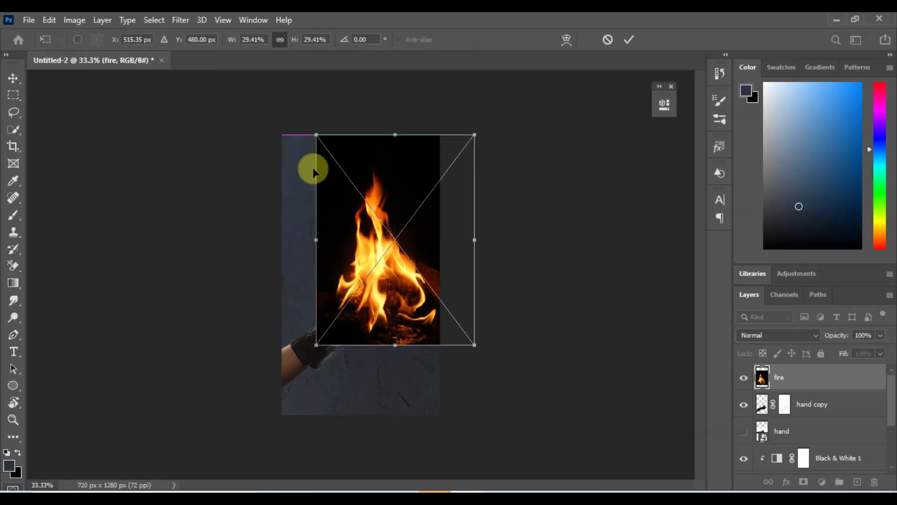
drag(314, 133, 332, 154)
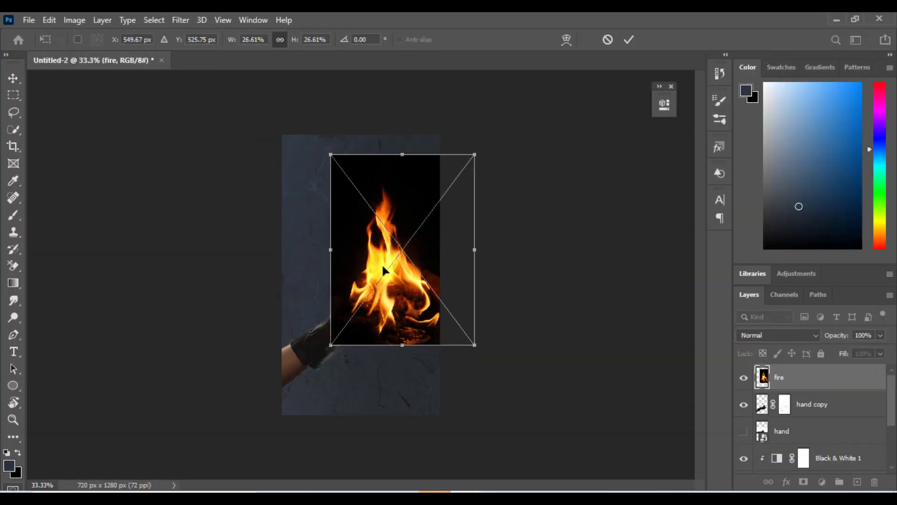
drag(384, 258, 382, 241)
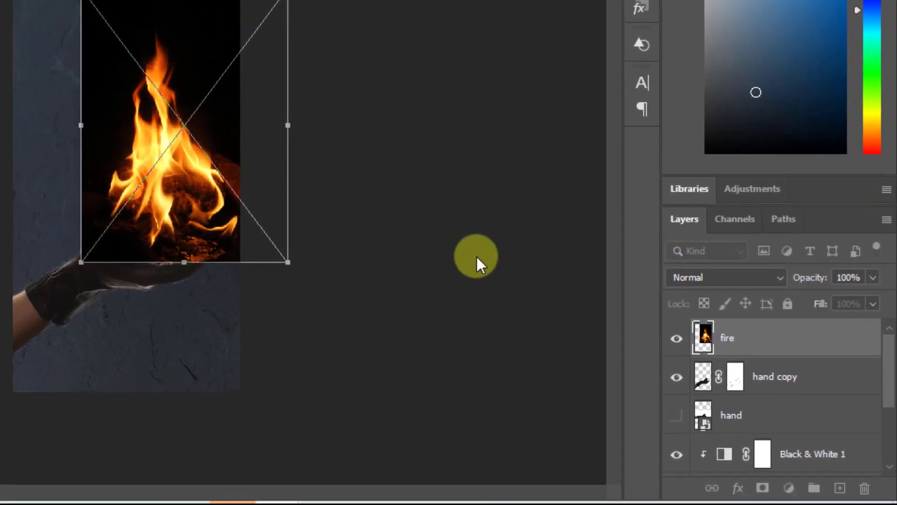
key(Return)
Set the fire layer to Screen and resize it so flames rise from the palm
click(696, 270)
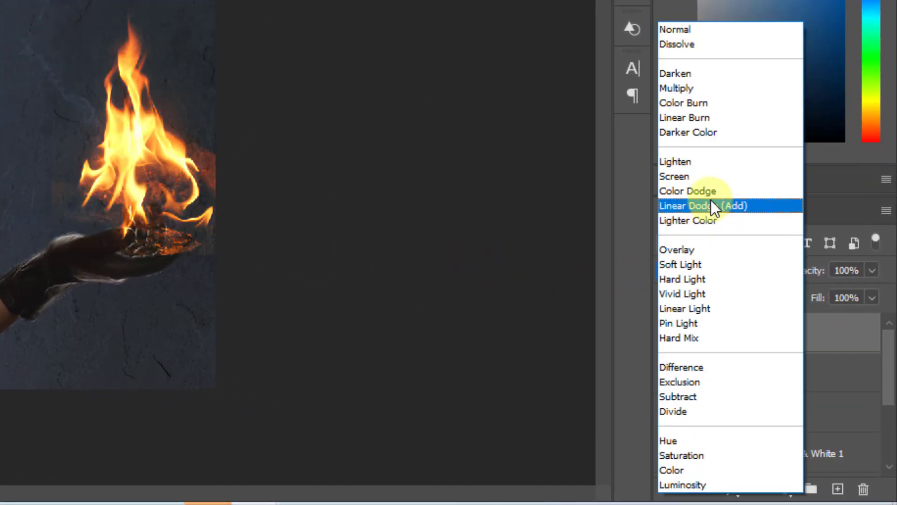
click(714, 177)
drag(370, 277, 373, 255)
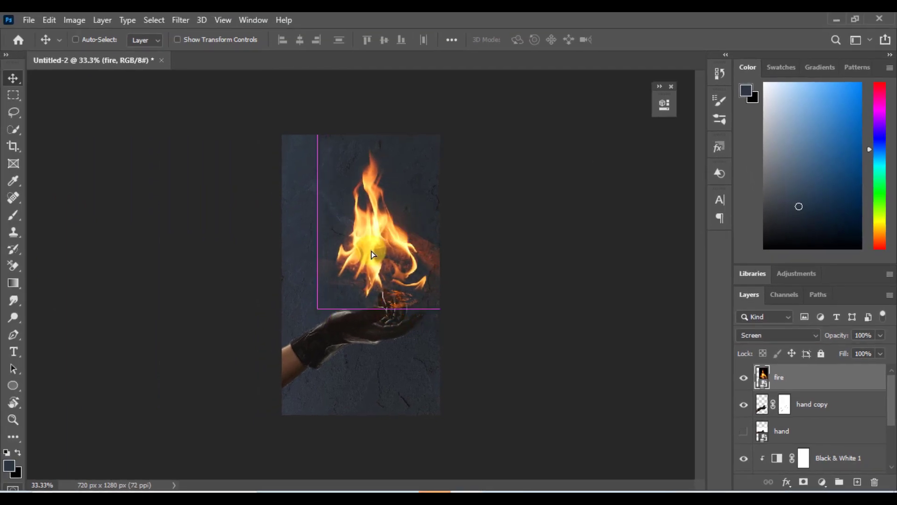
key(ctrl+t)
drag(316, 116, 324, 137)
drag(380, 262, 391, 262)
drag(453, 317, 451, 311)
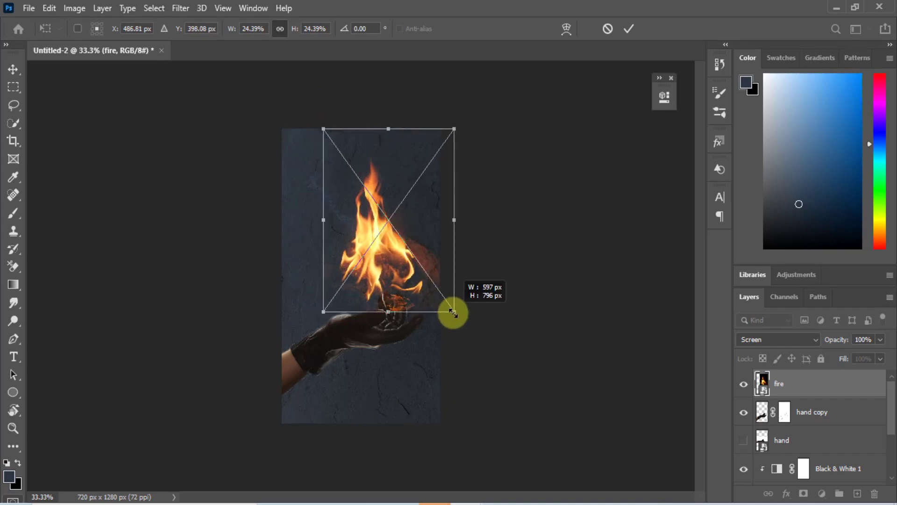
drag(380, 248, 379, 245)
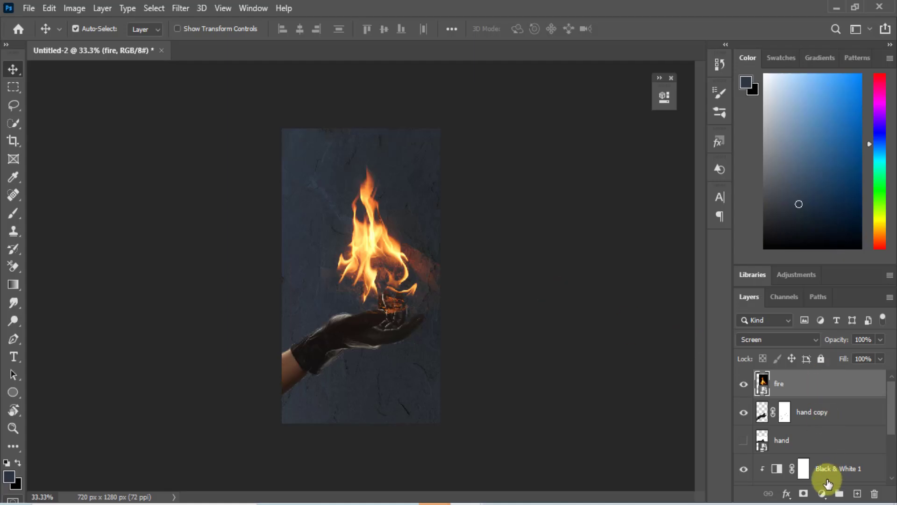
Mask away the fire's hard left and right edges with a size-125 brush, then add empty Layer 1 above
click(800, 497)
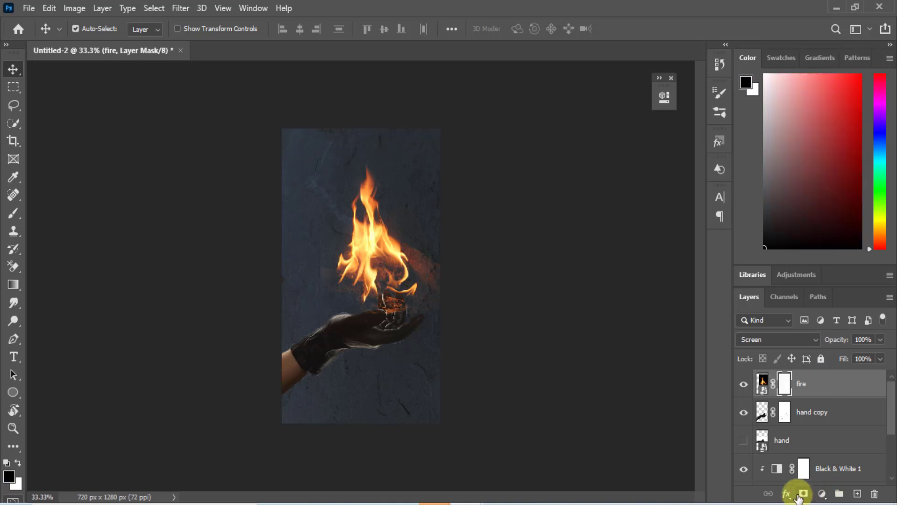
click(13, 213)
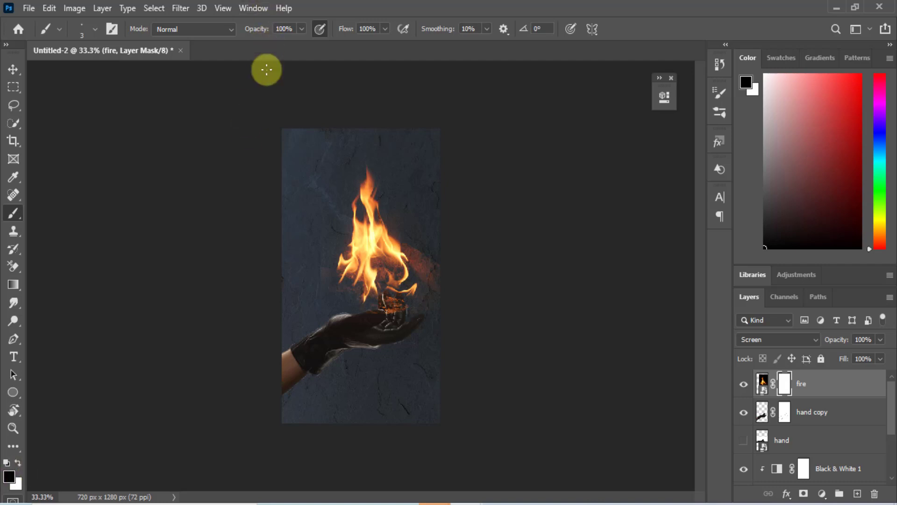
key(ctrl+plus)
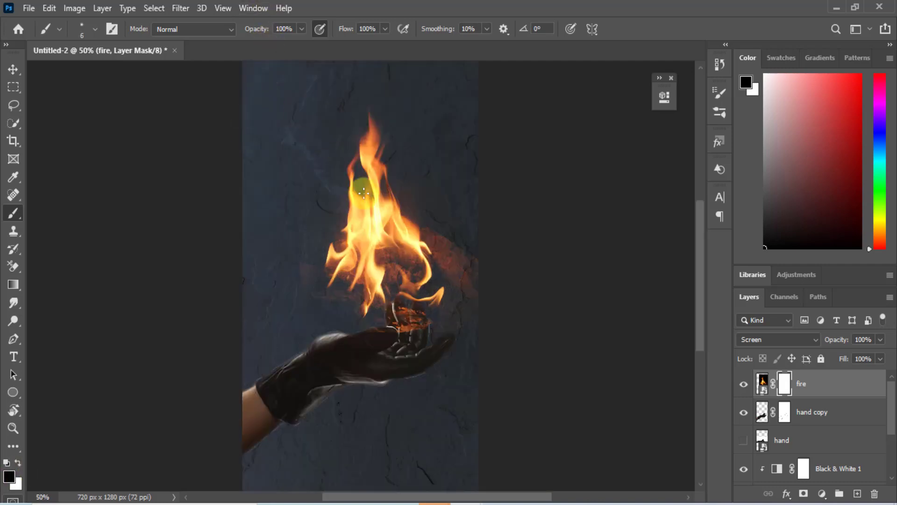
key(bracketright)
key(bracketright)
key(bracketright)
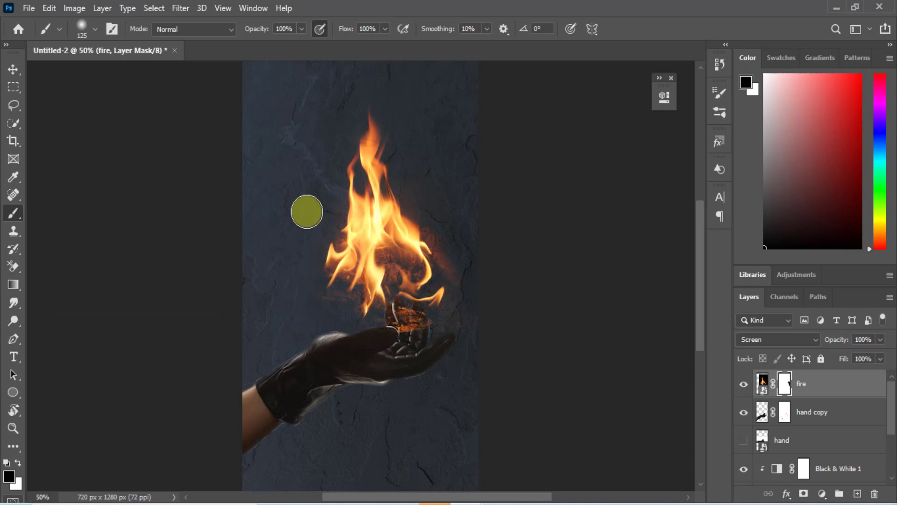
drag(325, 177, 315, 304)
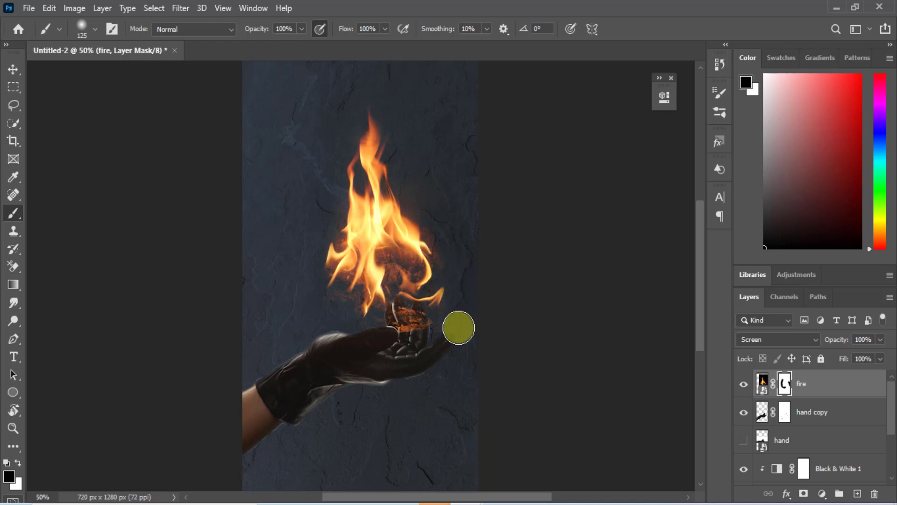
drag(457, 325, 466, 298)
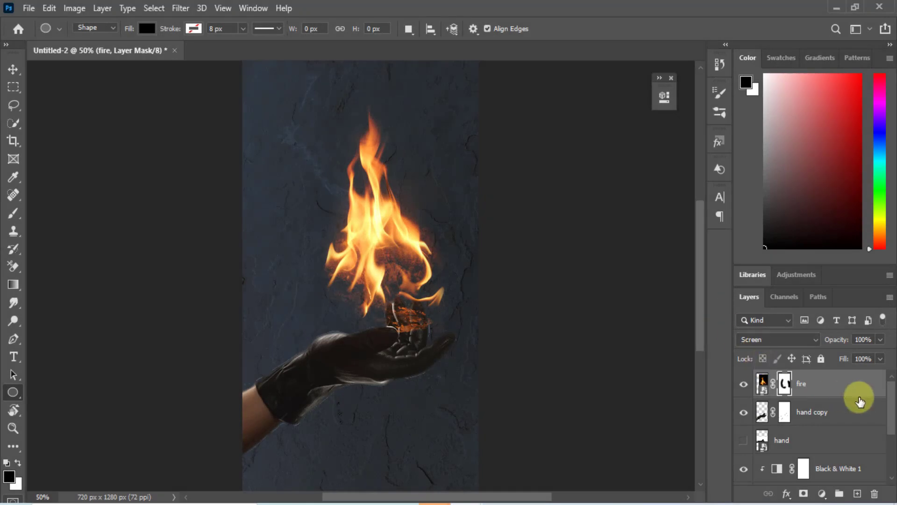
click(859, 386)
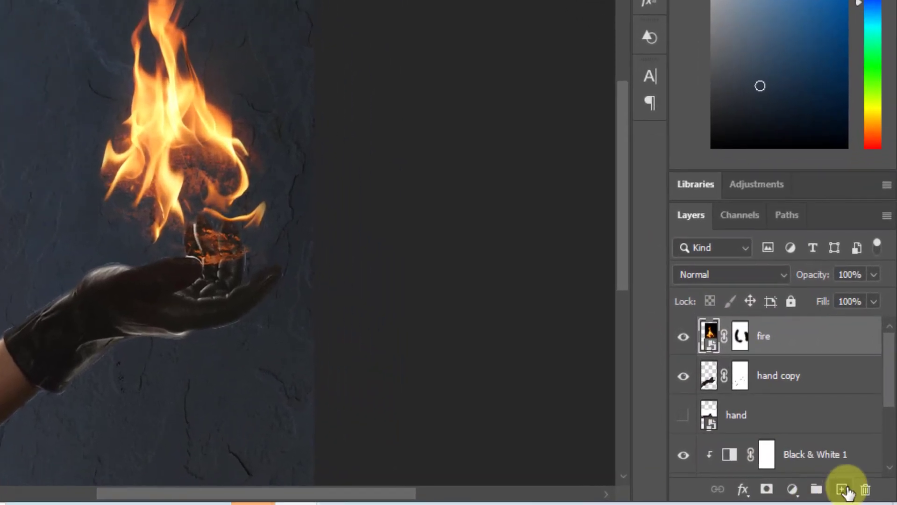
click(842, 489)
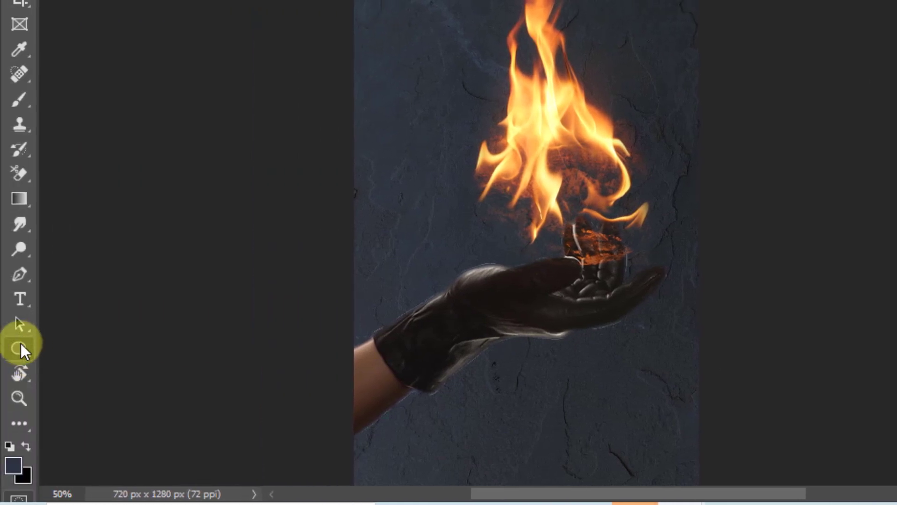
Set the Ellipse tool's fill to orange #e2a44a, eyedropped from the flame and slightly darkened
click(21, 343)
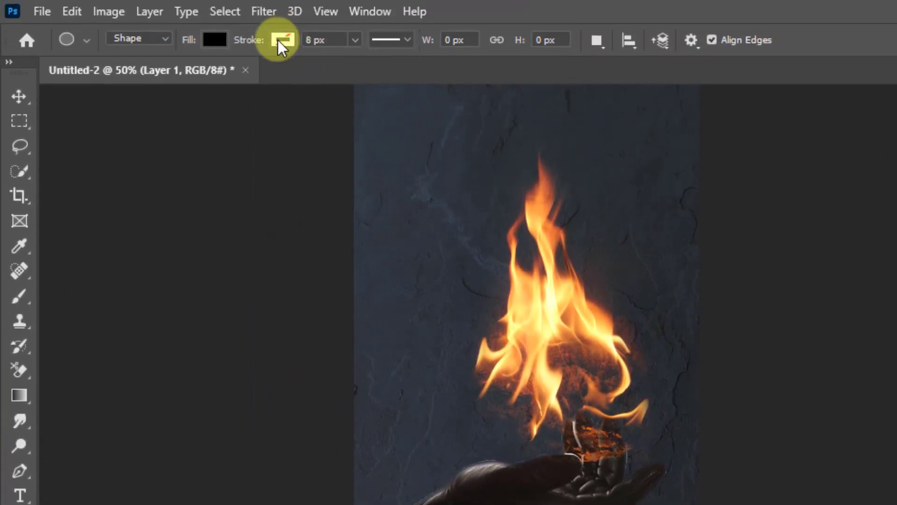
click(282, 40)
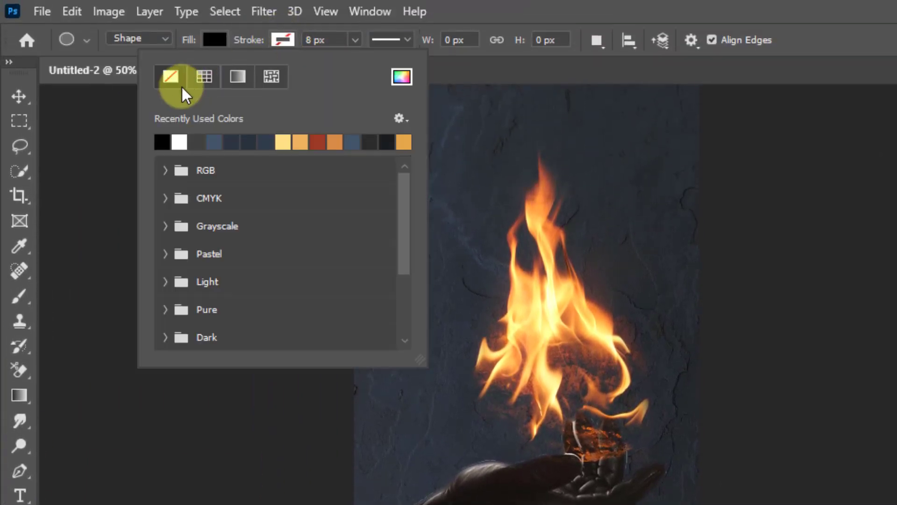
click(207, 40)
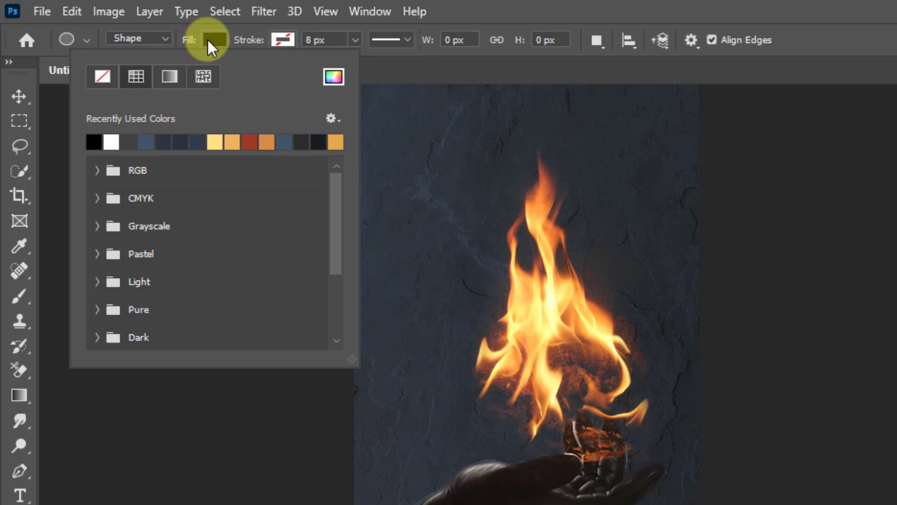
click(334, 79)
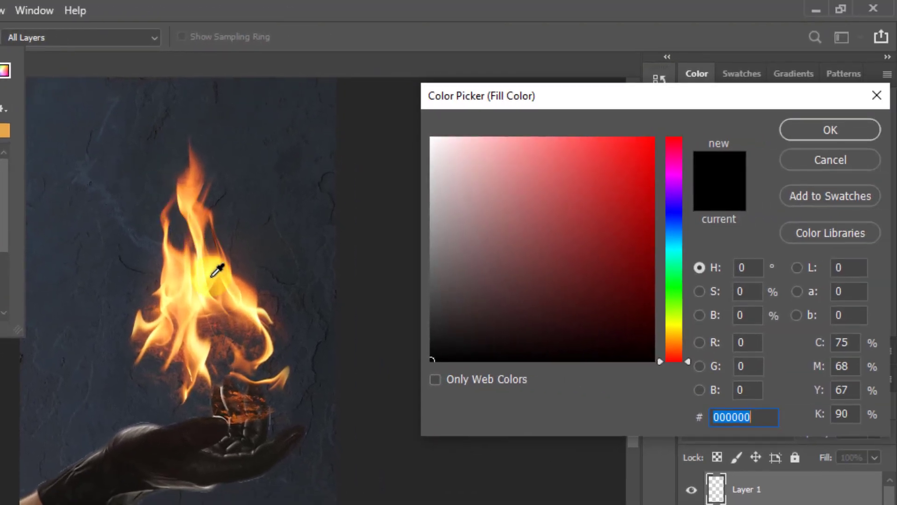
click(212, 276)
click(242, 292)
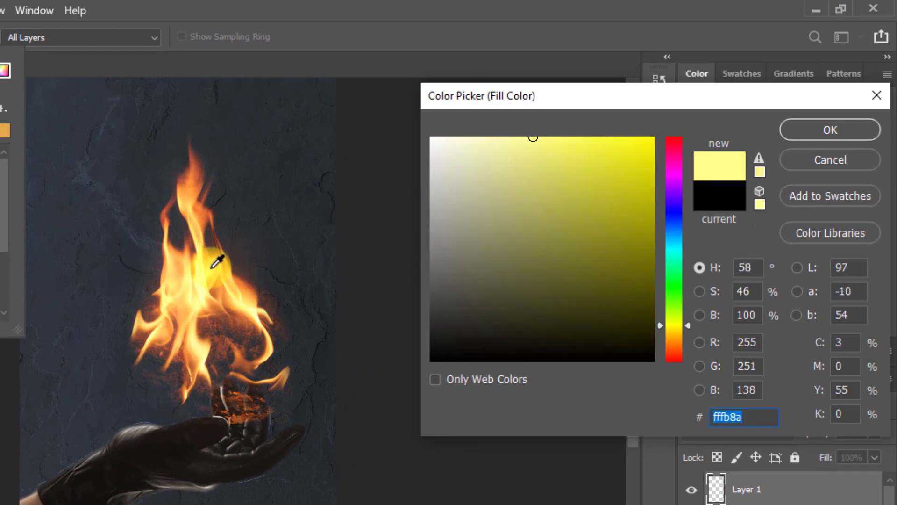
click(202, 329)
click(188, 307)
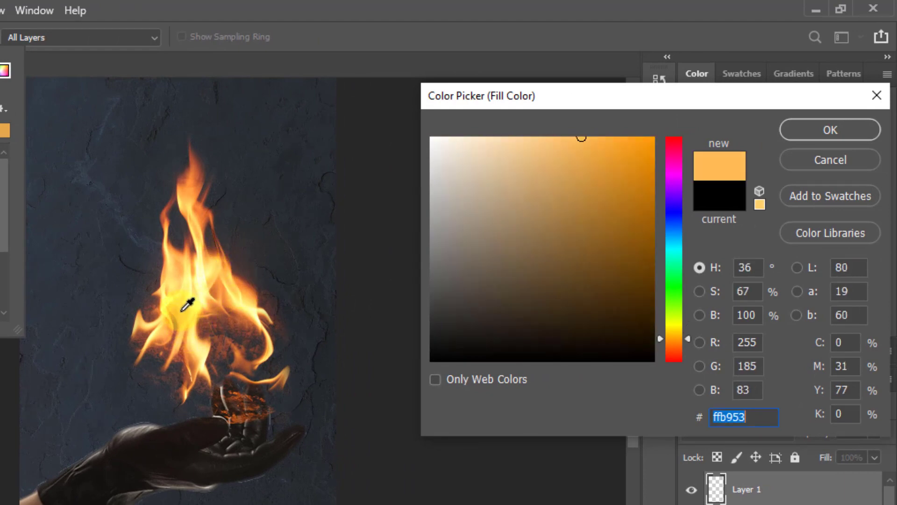
drag(582, 143, 582, 150)
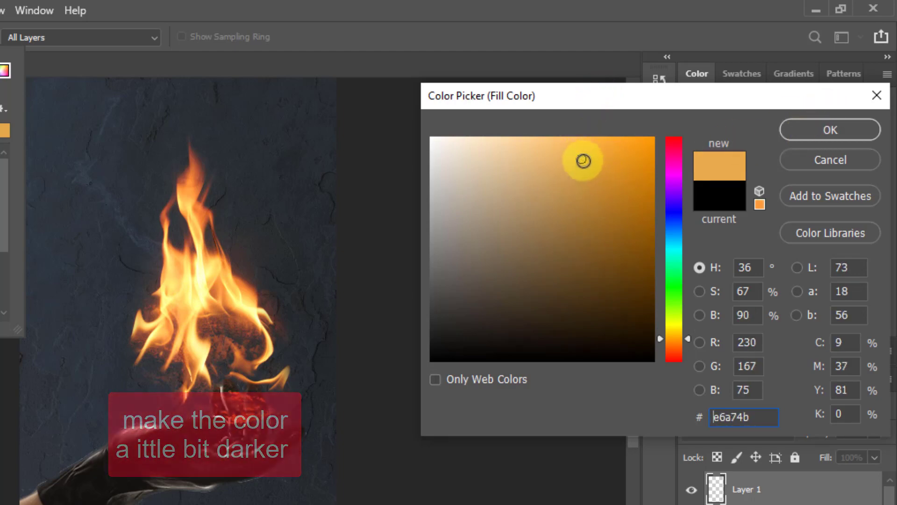
click(581, 162)
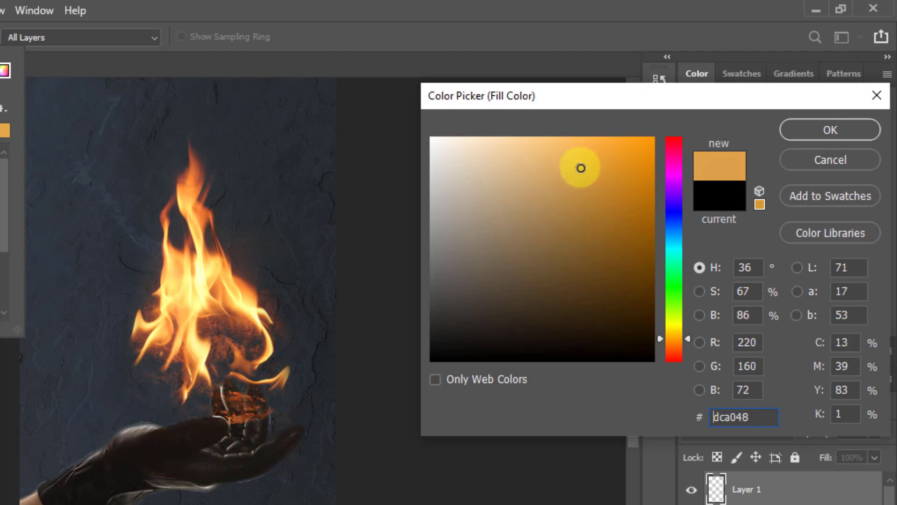
click(581, 160)
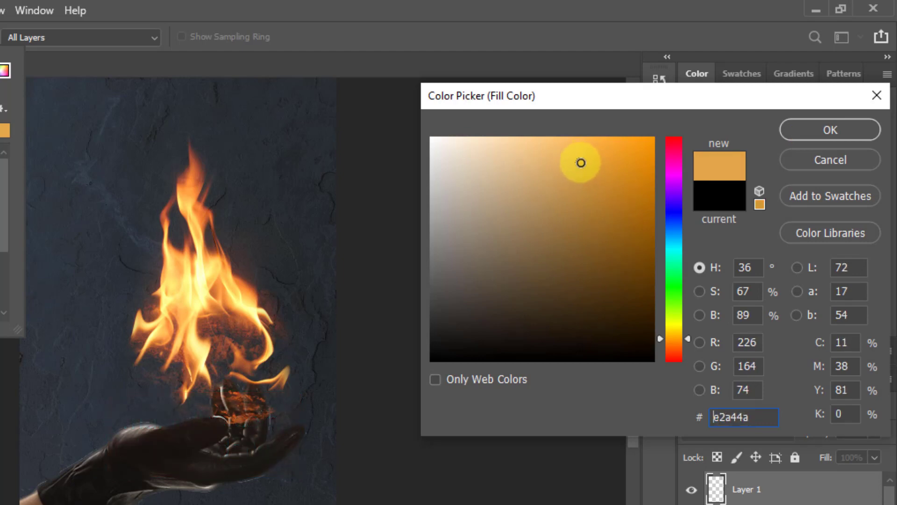
click(846, 127)
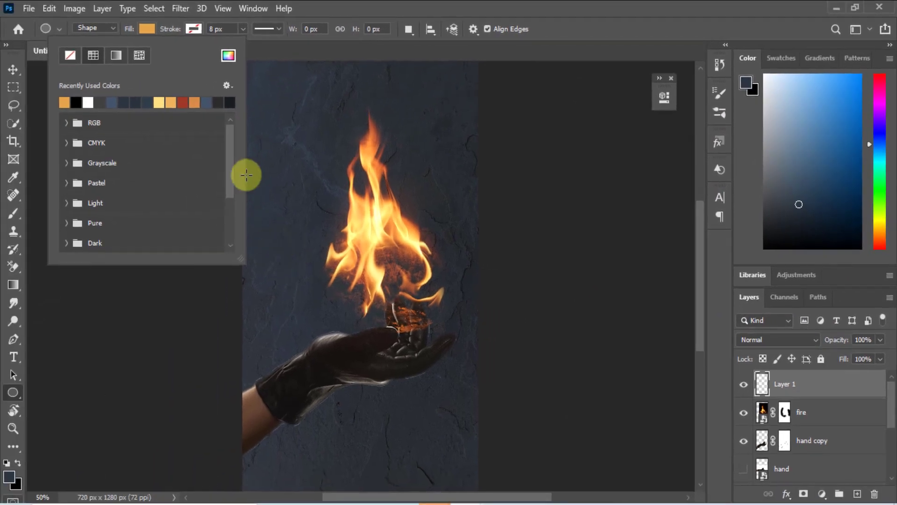
Draw an orange ellipse of about 325 × 133 px over the gloved palm
click(379, 8)
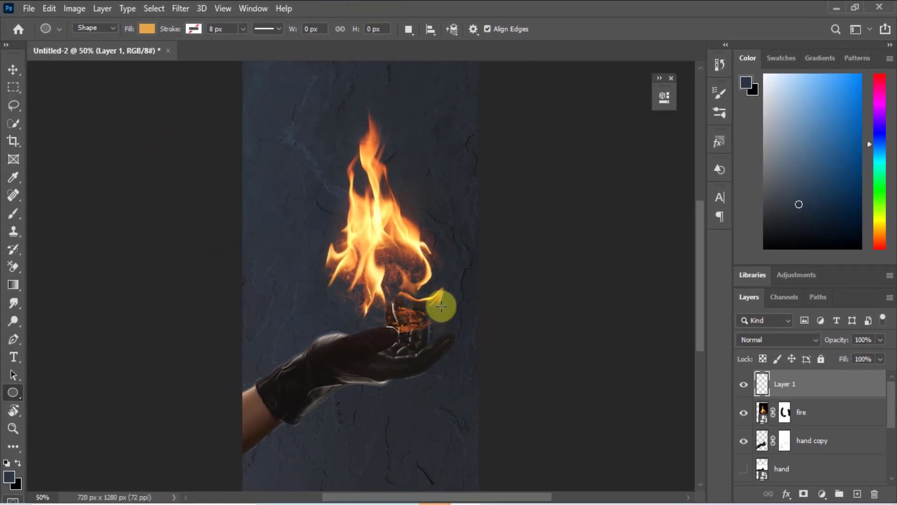
drag(442, 306, 334, 347)
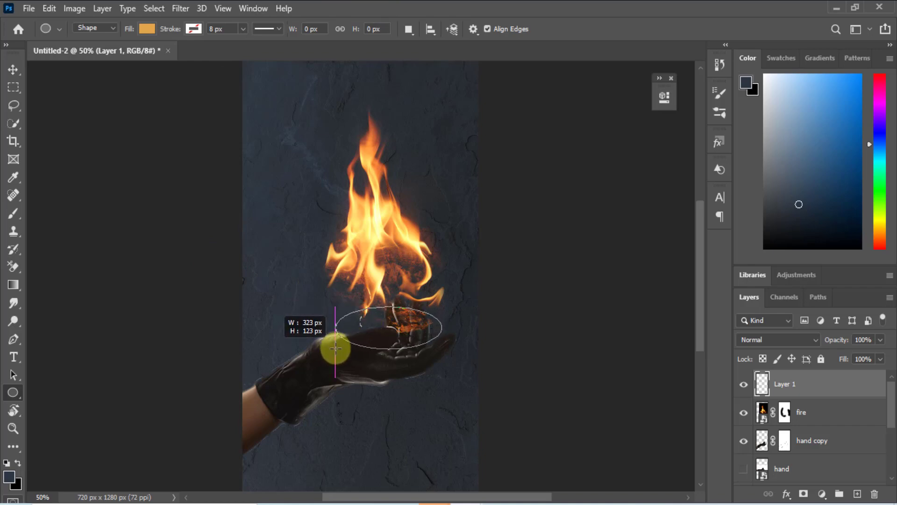
drag(336, 348, 335, 352)
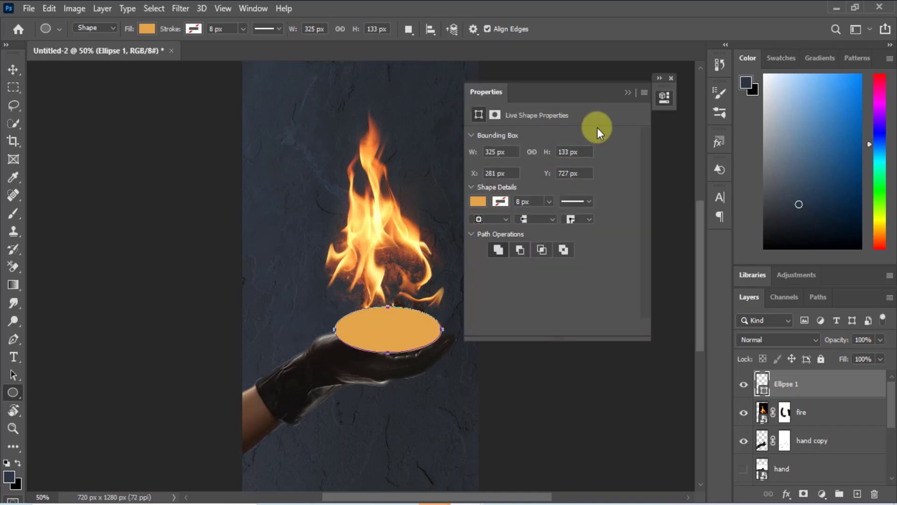
click(626, 92)
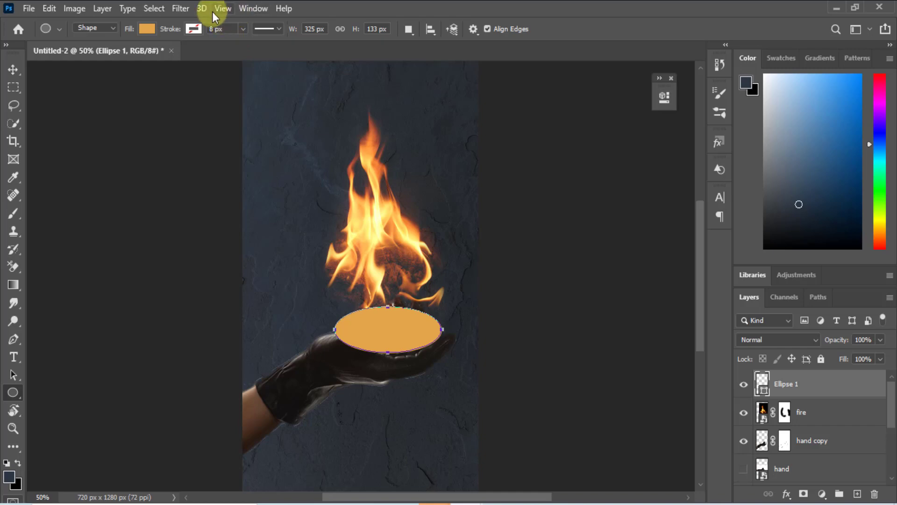
click(174, 8)
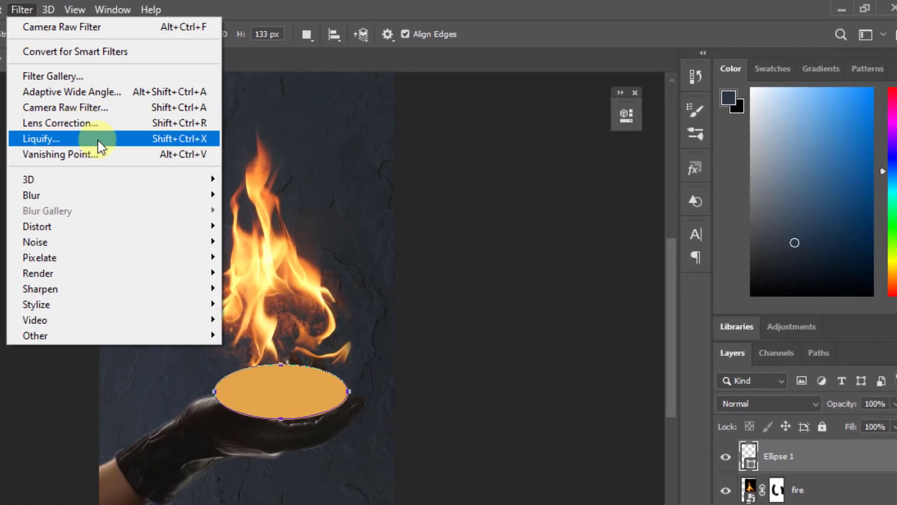
mouse_move(112, 195)
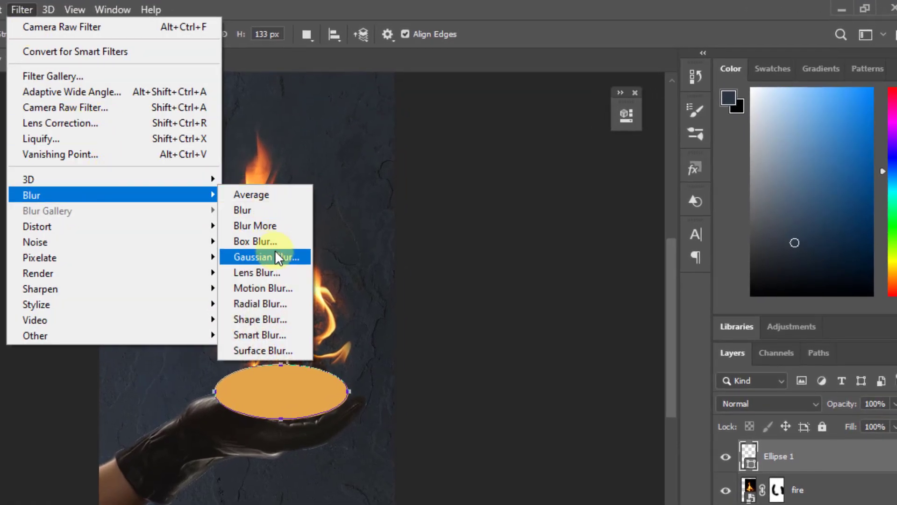
Rasterize Ellipse 1 and give it a Gaussian Blur of about 58.2 px
click(284, 256)
click(495, 239)
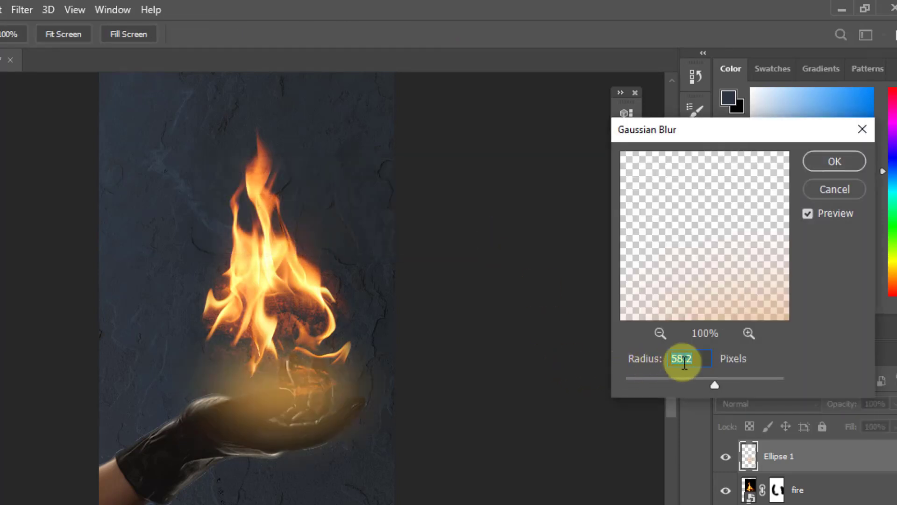
click(836, 161)
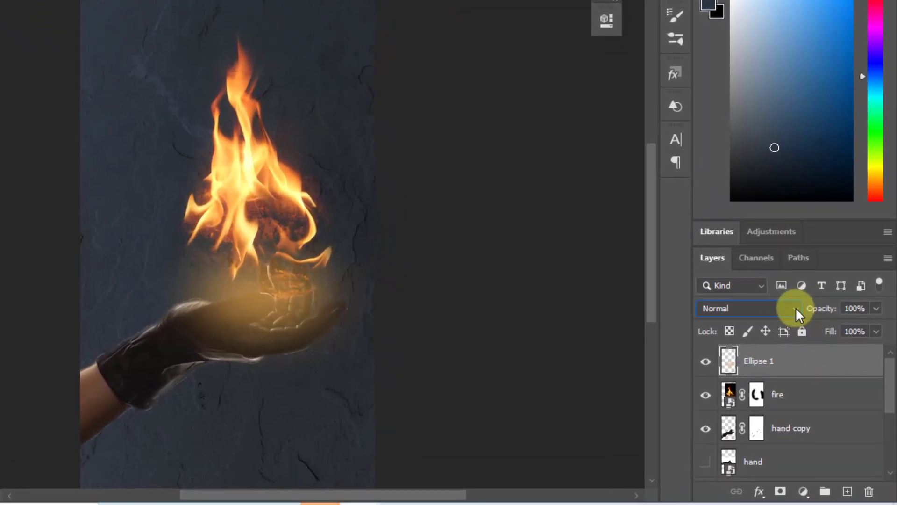
Set Ellipse 1 to Color Dodge blending and nudge the glow slightly left
click(795, 307)
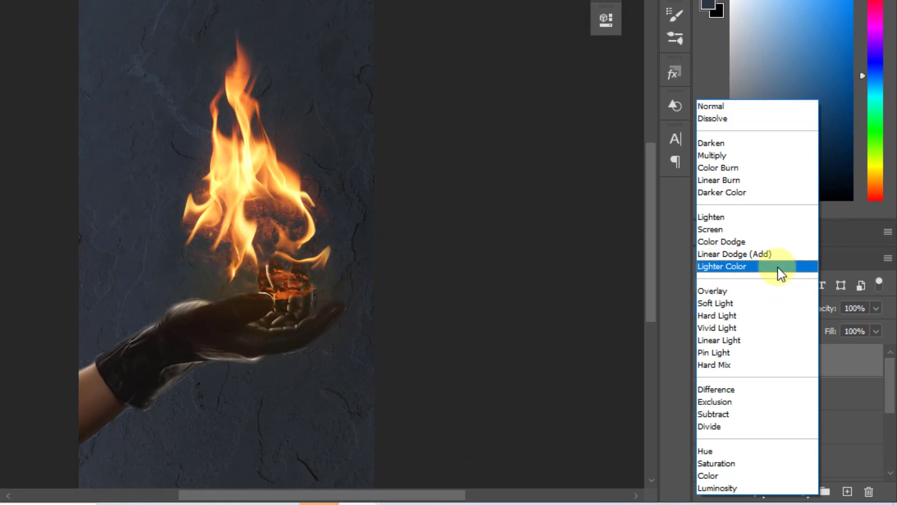
click(772, 240)
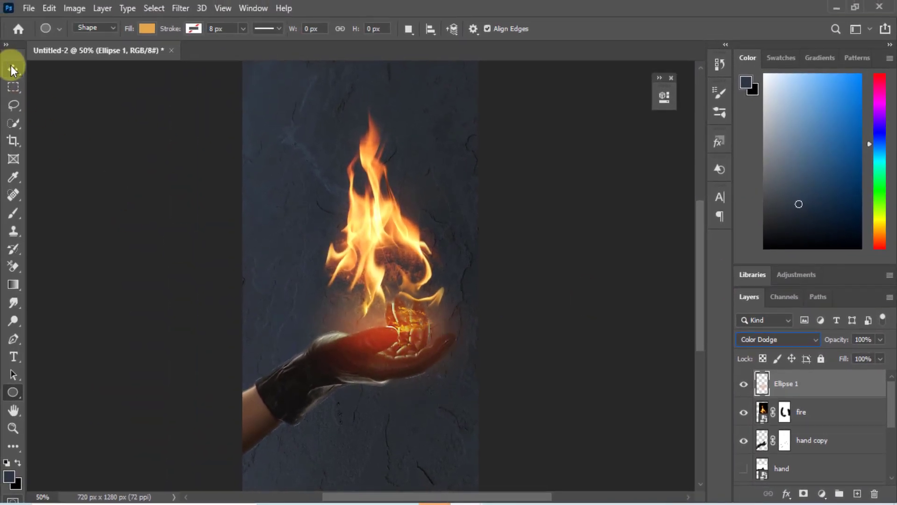
click(13, 69)
drag(379, 318, 375, 318)
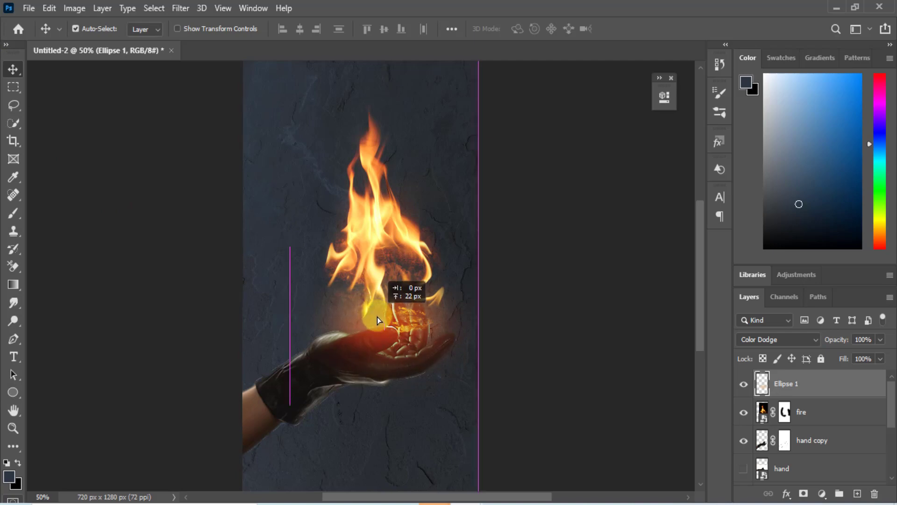
Scale the glow to about 111% and centre it over the palm
key(ctrl+t)
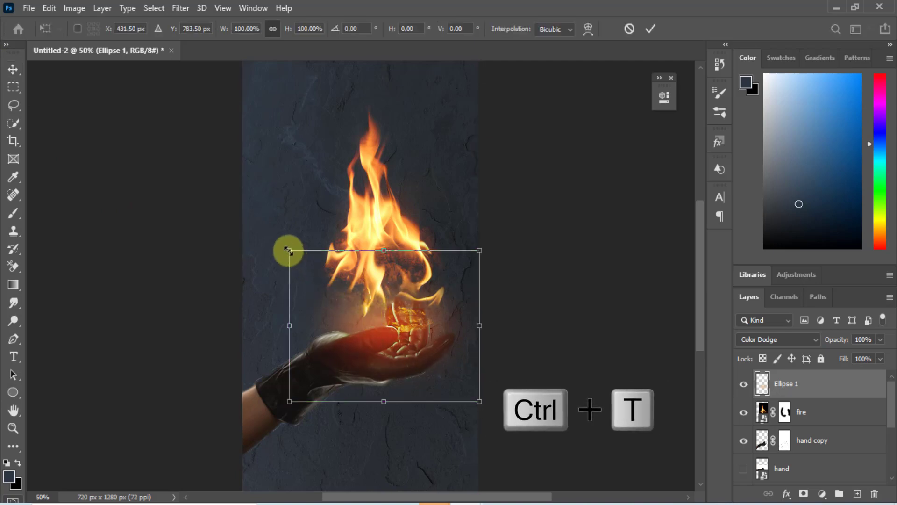
drag(289, 250, 273, 238)
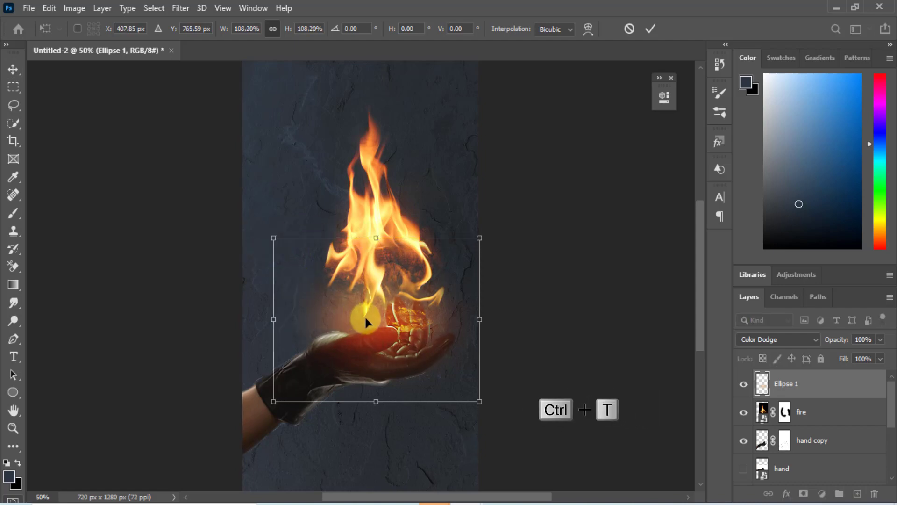
drag(365, 315, 375, 330)
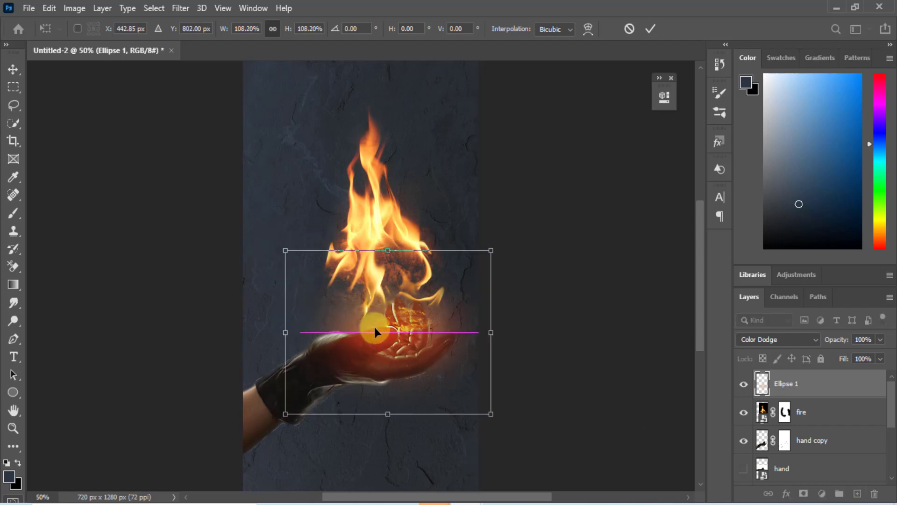
drag(281, 249, 280, 246)
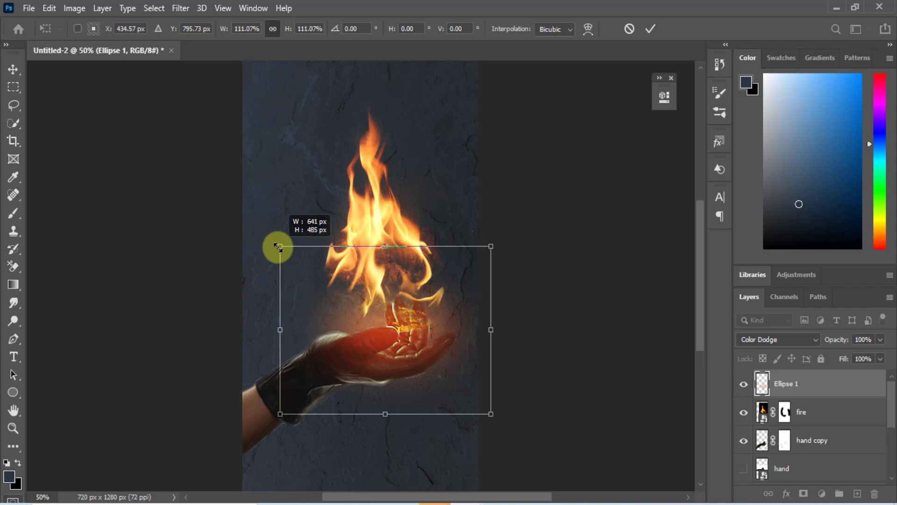
drag(379, 317, 385, 318)
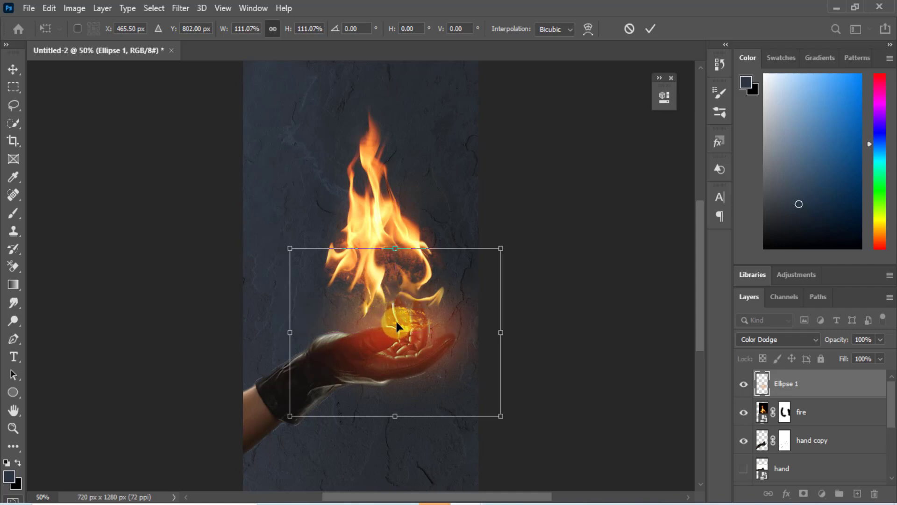
drag(385, 317, 394, 317)
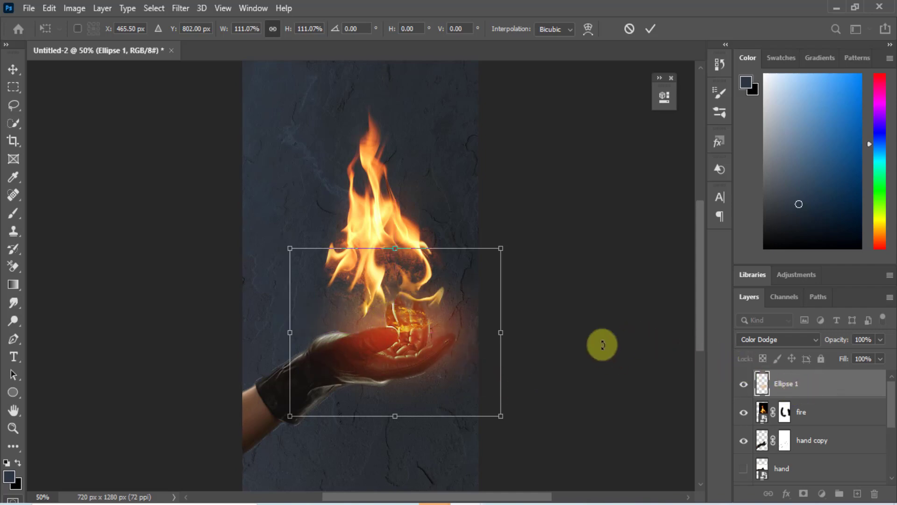
key(Return)
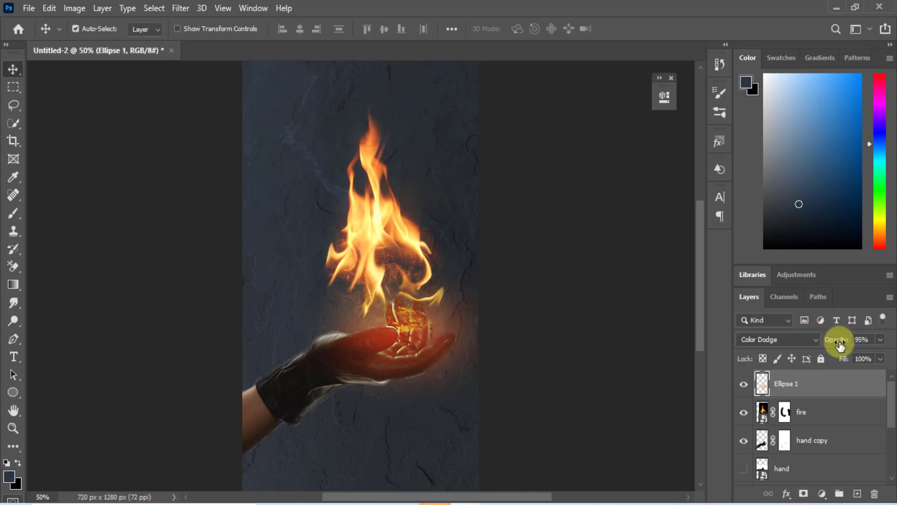
Lower Ellipse 1's opacity to about 86%
key(ctrl+minus)
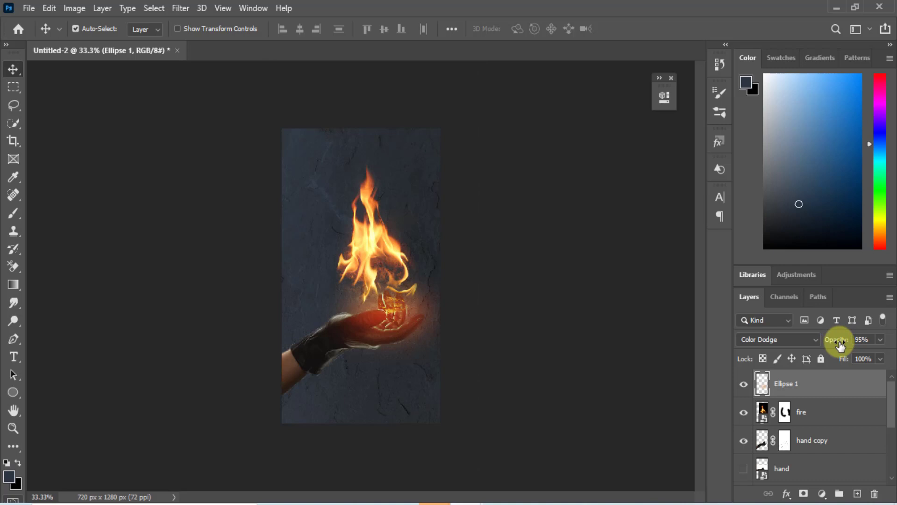
drag(839, 346, 834, 346)
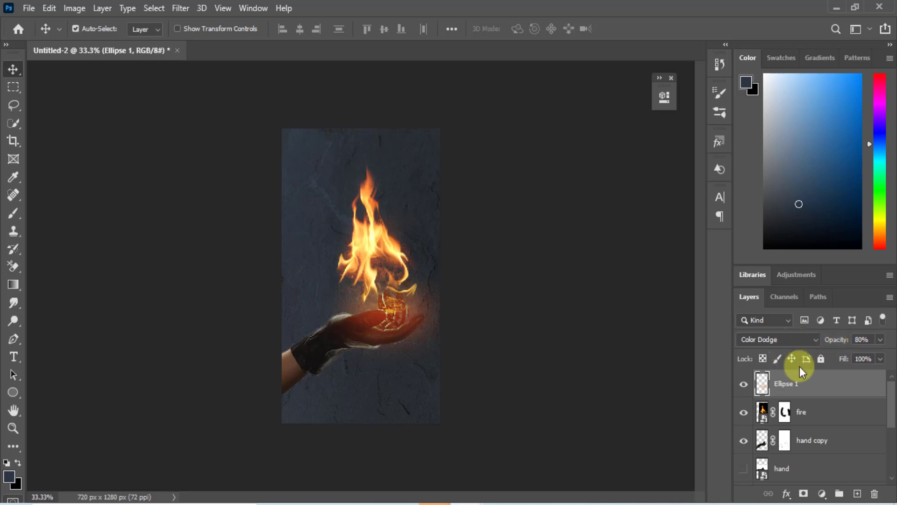
key(ctrl+plus)
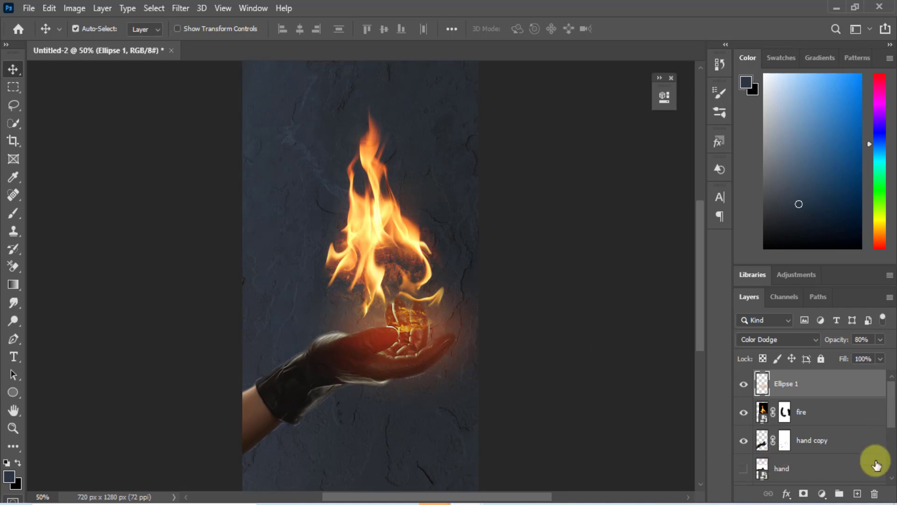
Add a layer mask to Ellipse 1 and paint black over the glove's thumb, lower hand and palm
click(803, 494)
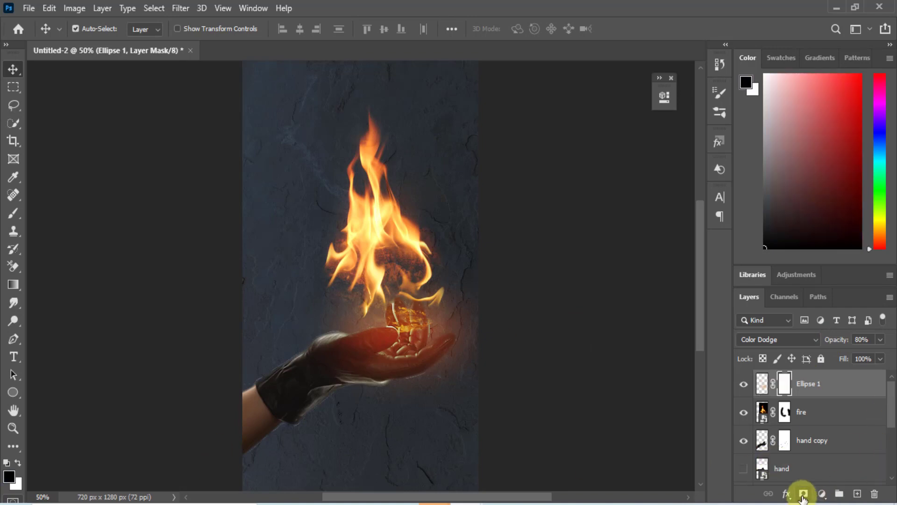
click(12, 215)
click(7, 489)
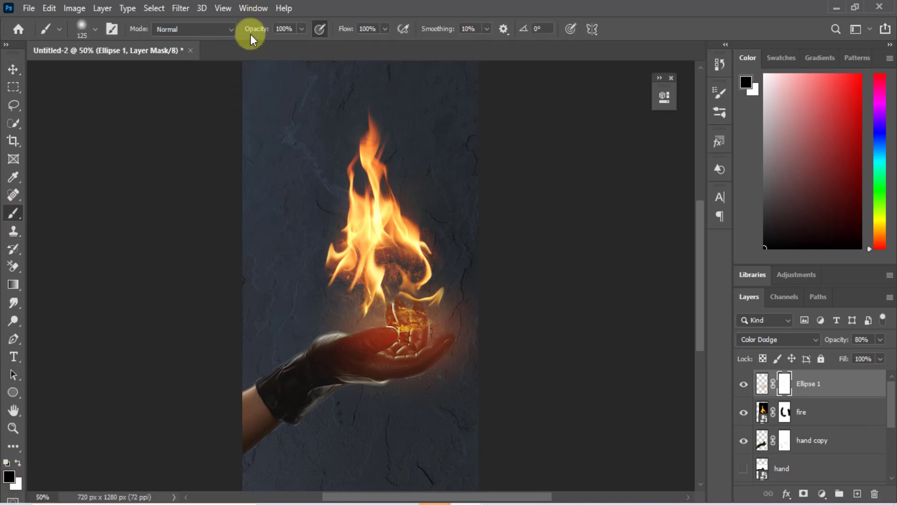
click(263, 32)
key(ctrl+plus)
key(bracketleft)
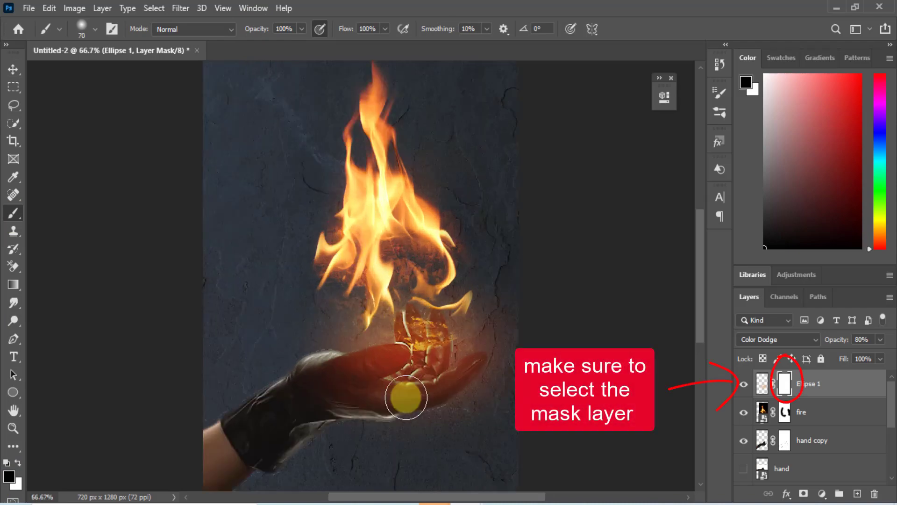
key(bracketleft)
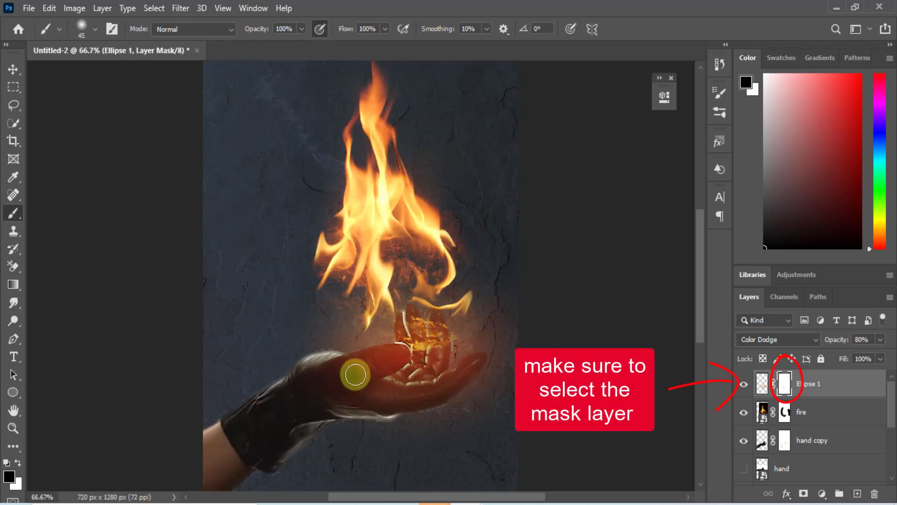
mouse_move(356, 374)
mouse_down()
mouse_move(366, 356)
mouse_move(374, 370)
mouse_move(375, 355)
mouse_up()
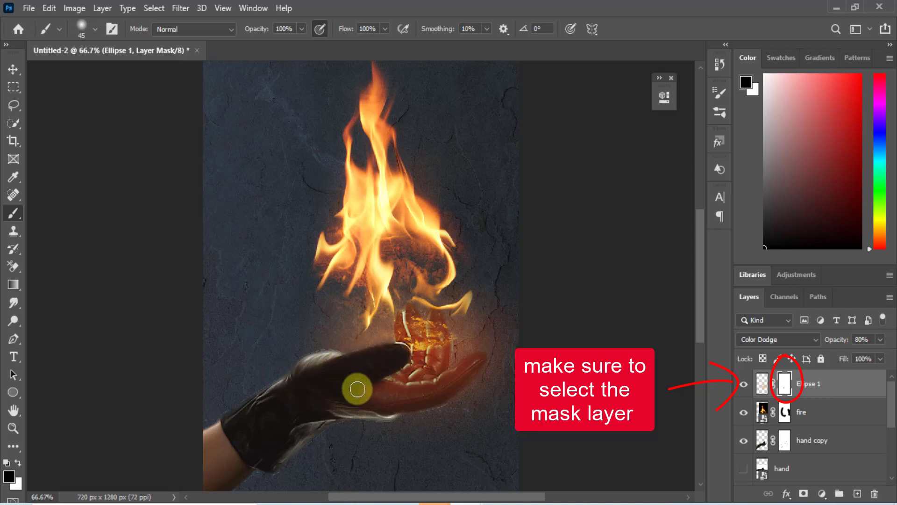
mouse_move(357, 388)
mouse_down()
mouse_move(389, 351)
mouse_move(367, 405)
mouse_move(445, 387)
mouse_move(397, 419)
mouse_up()
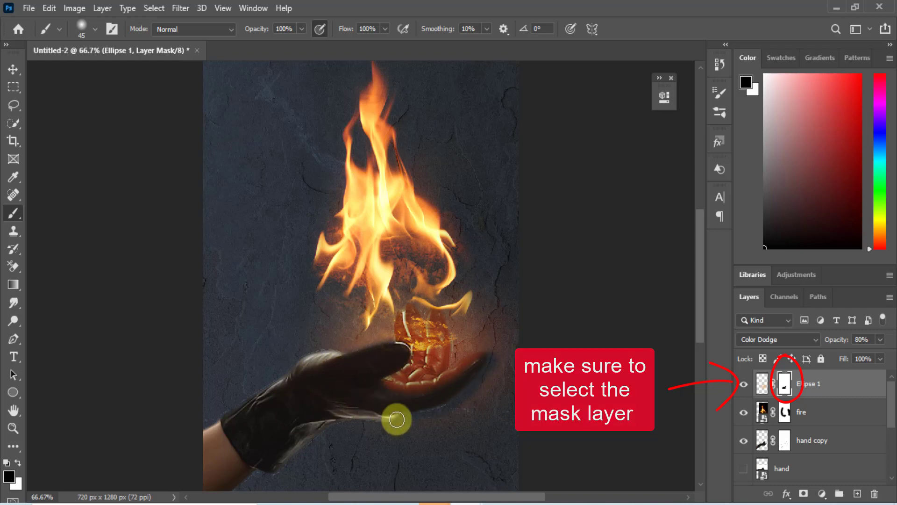
drag(256, 28, 241, 28)
key(bracketright)
key(bracketright)
key(bracketright)
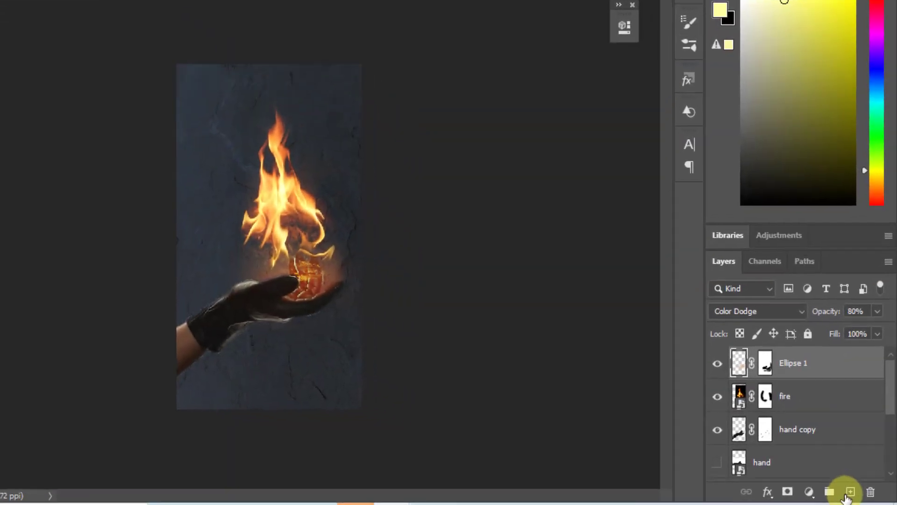
Add a new layer and sample a pale yellow from the fire for the brush
click(850, 492)
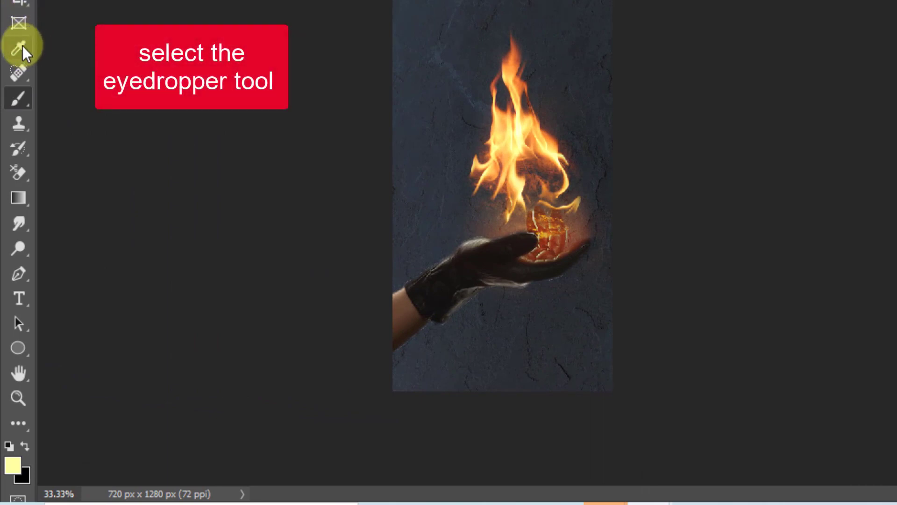
click(22, 49)
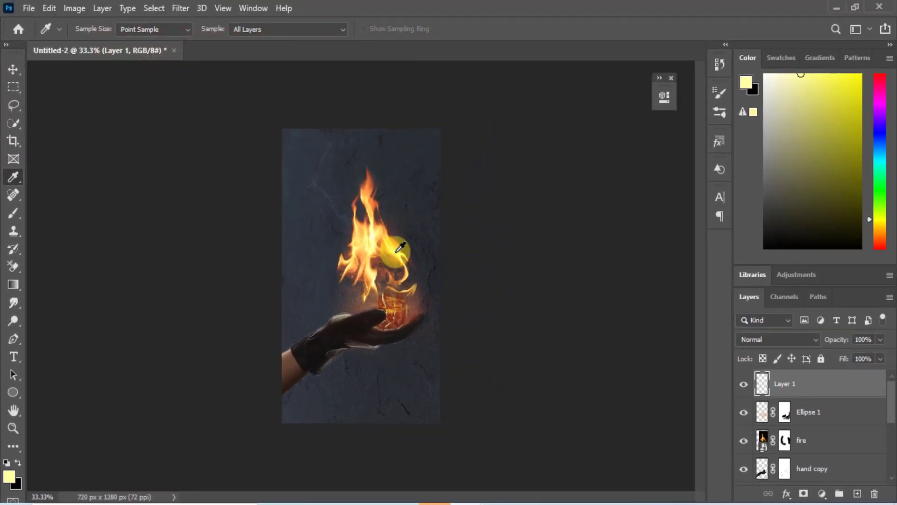
click(401, 247)
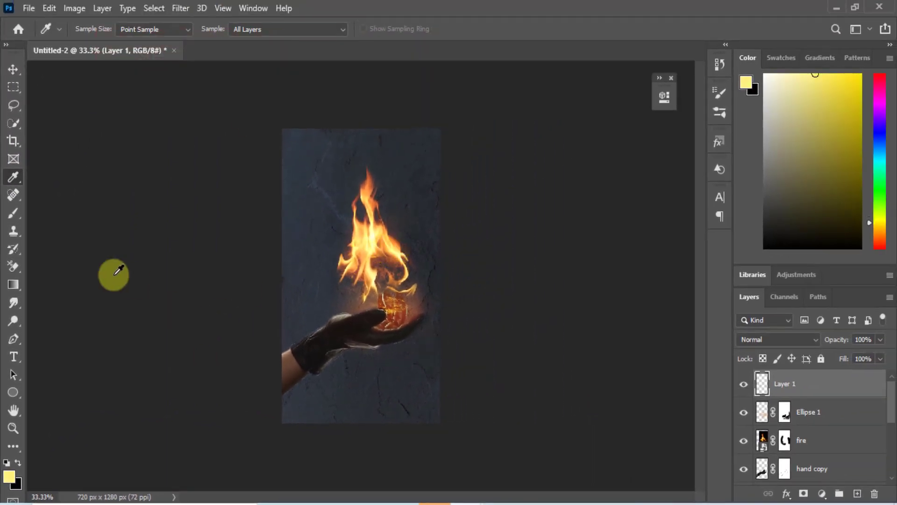
click(13, 213)
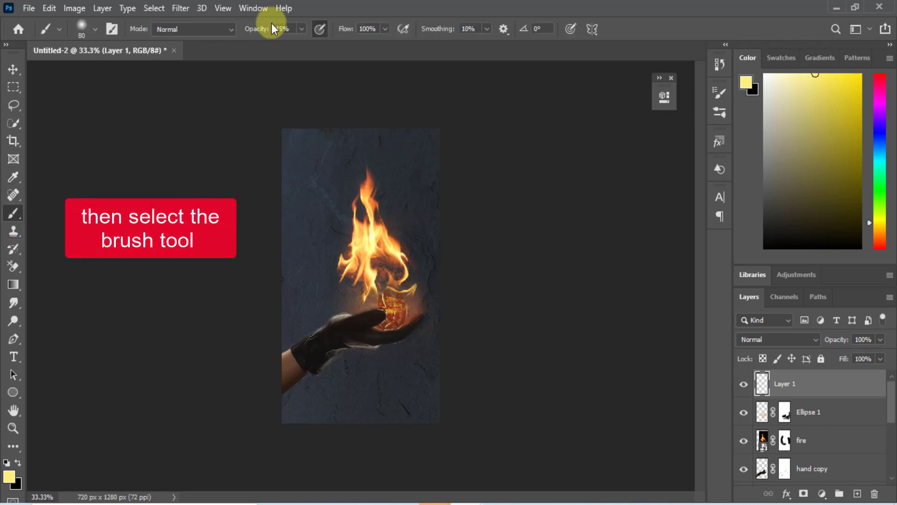
drag(261, 29, 257, 29)
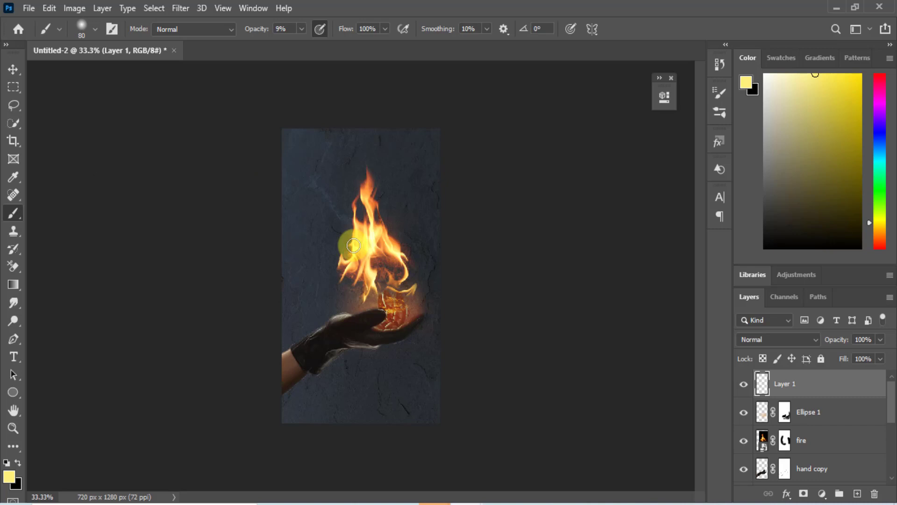
Paint faint 7%-opacity yellow highlights along the glove and move Layer 1 below Ellipse 1
key(ctrl+plus)
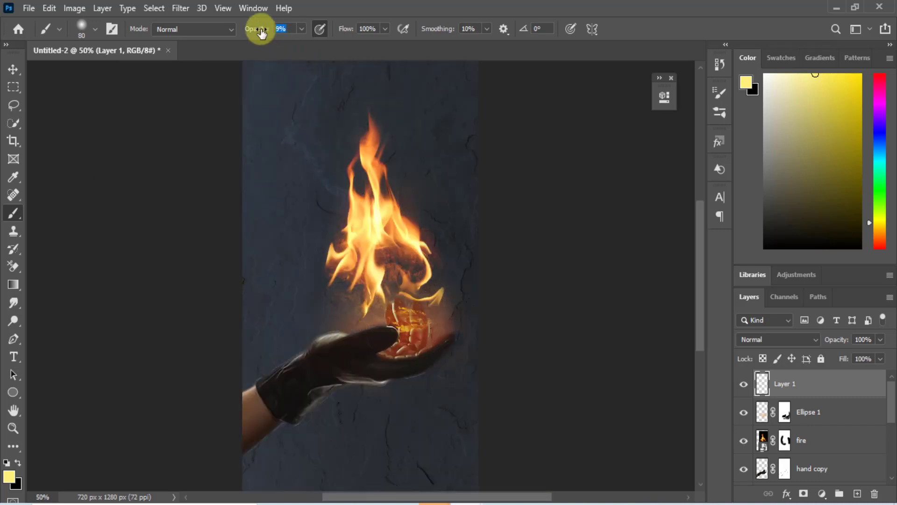
drag(261, 33, 258, 32)
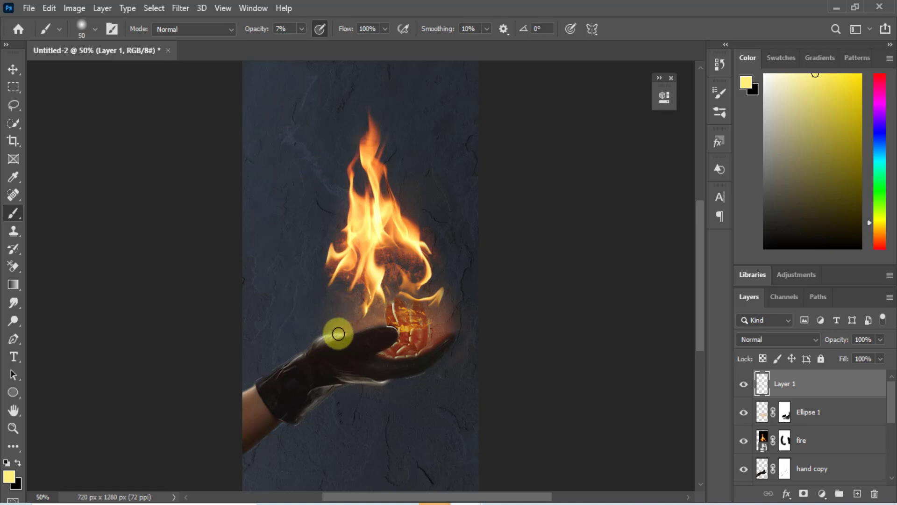
mouse_move(325, 337)
mouse_down()
mouse_move(379, 324)
mouse_move(432, 343)
mouse_move(387, 365)
mouse_move(331, 356)
mouse_up()
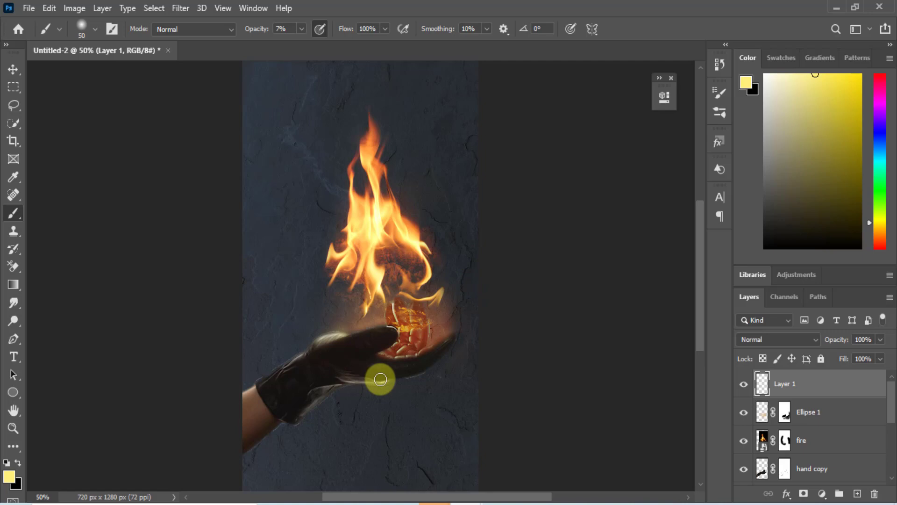
mouse_move(381, 379)
mouse_down()
mouse_move(355, 332)
mouse_move(384, 324)
mouse_up()
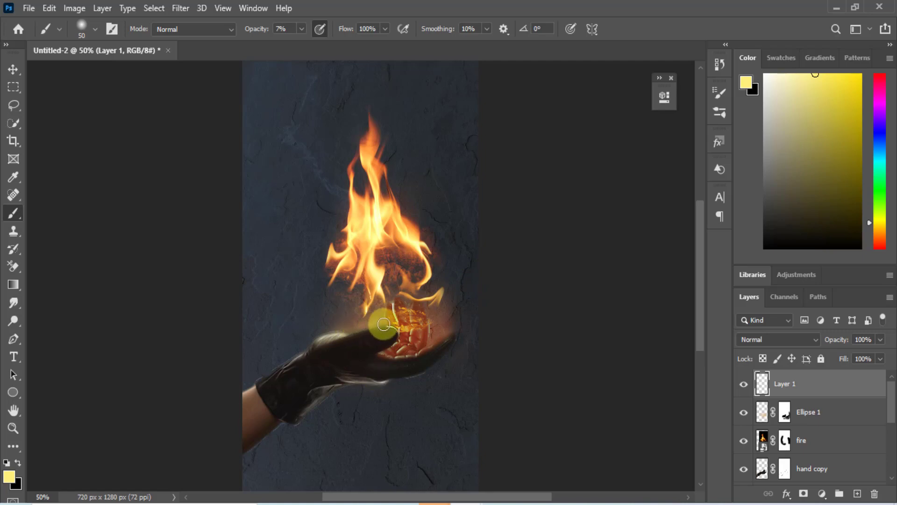
key(ctrl+bracketleft)
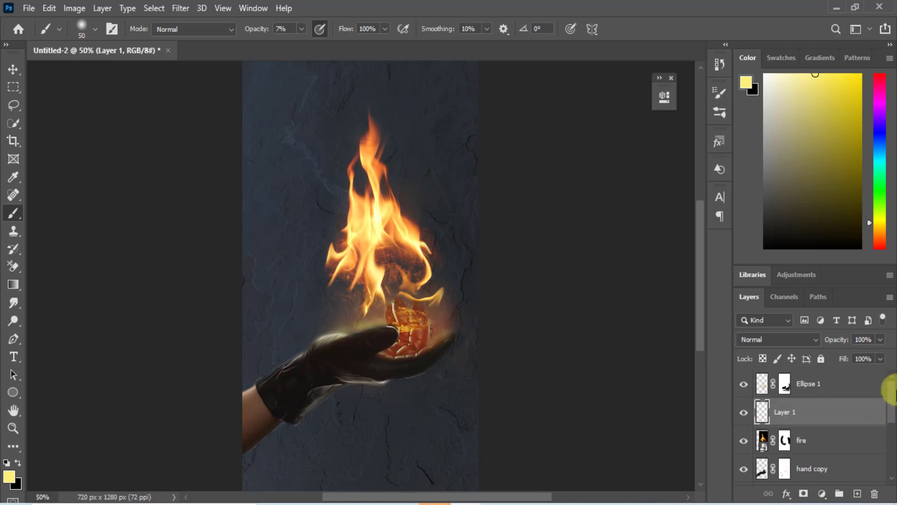
Move Layer 1 back above Ellipse 1 in the layer stack
click(861, 393)
click(836, 425)
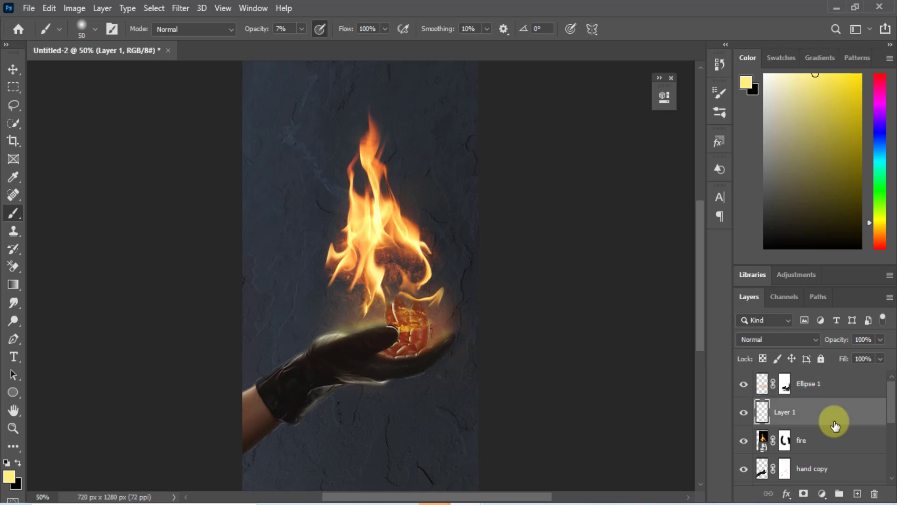
drag(857, 416, 859, 381)
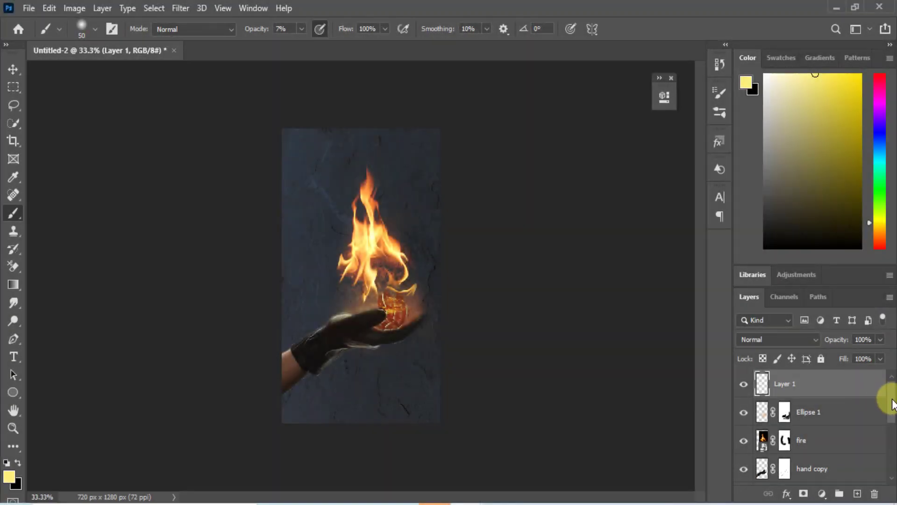
scroll(884, 434, down, 5)
scroll(883, 433, up, 3)
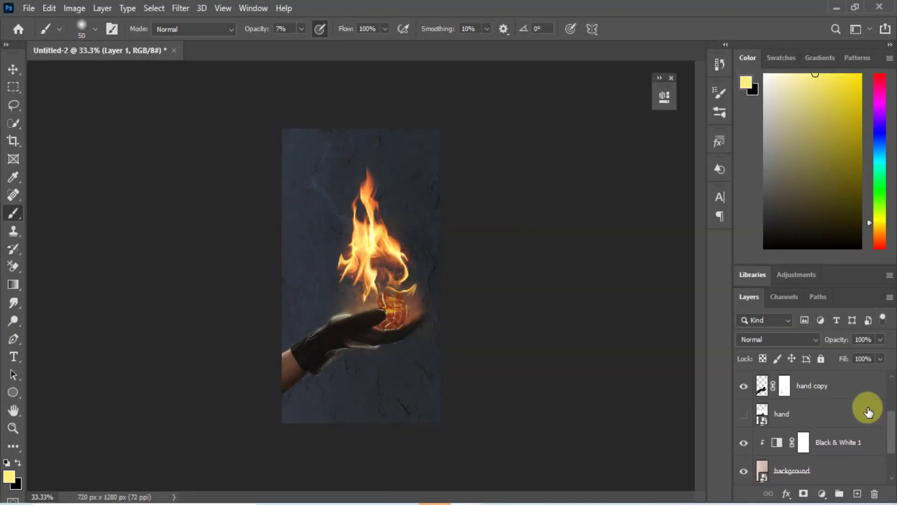
Add Layer 2 above Black & White 1 and fade a white gradient from lower-left toward the flame
click(870, 443)
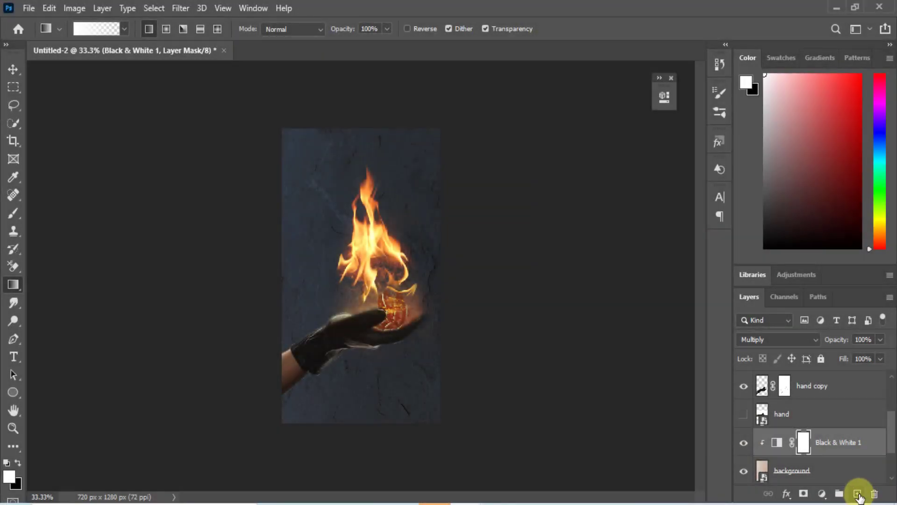
click(857, 494)
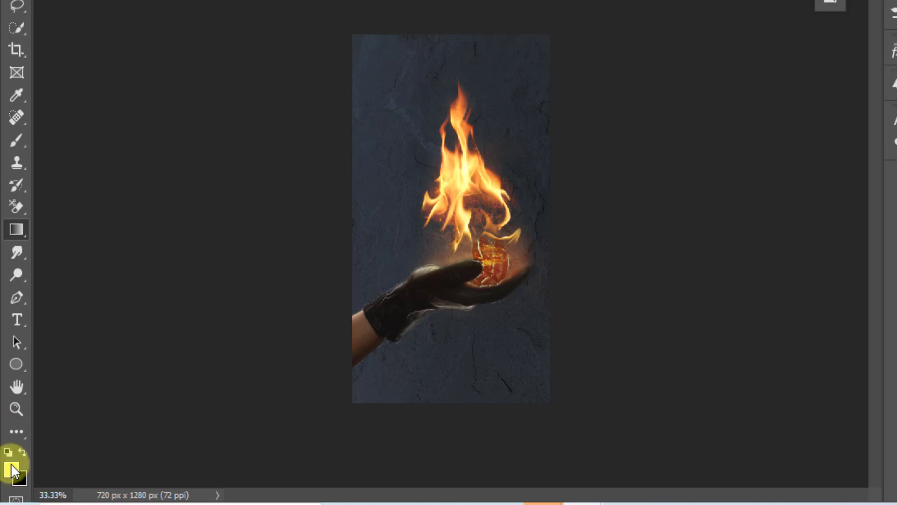
click(23, 451)
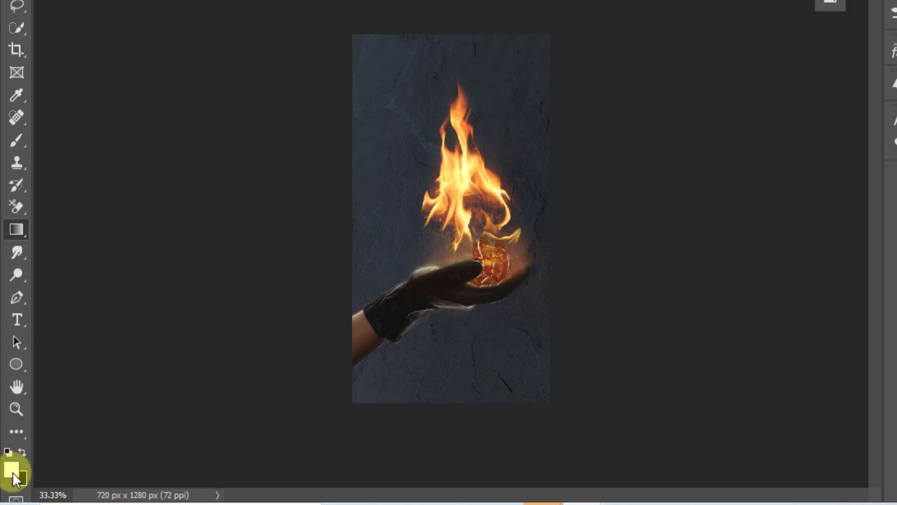
click(185, 42)
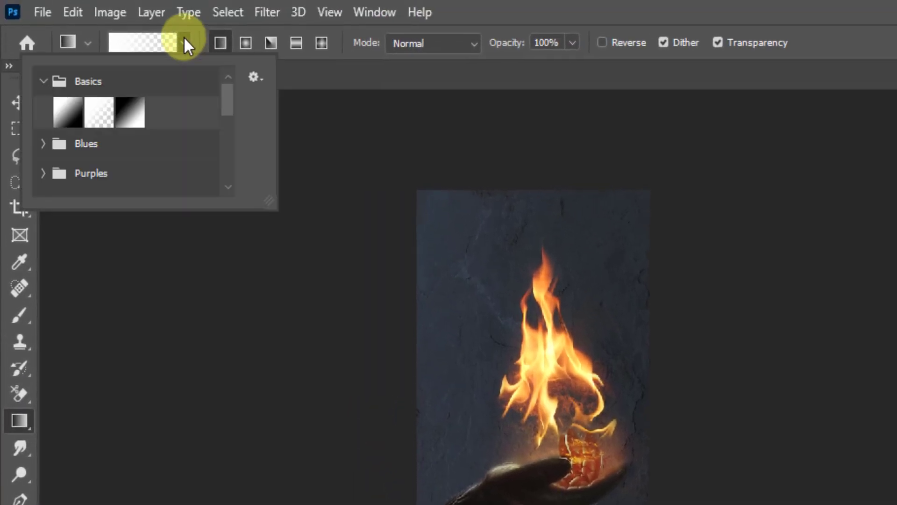
click(100, 113)
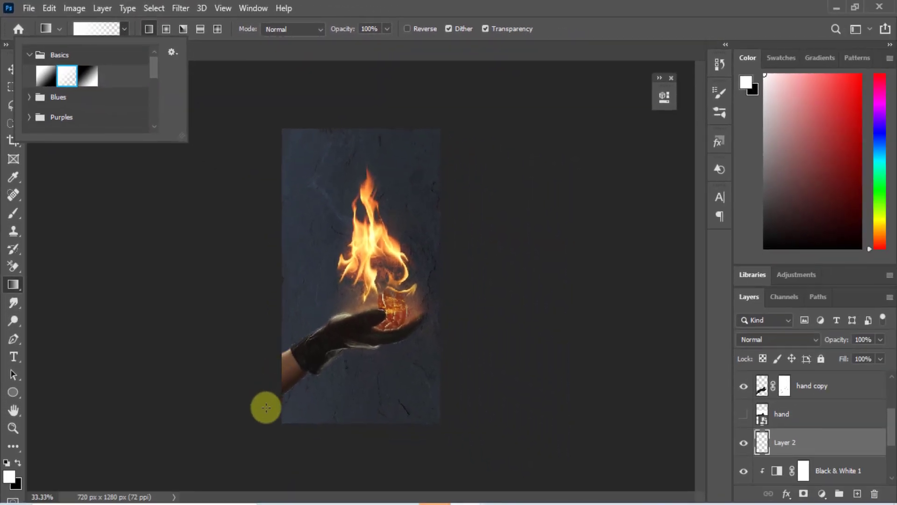
click(264, 417)
drag(261, 427, 258, 438)
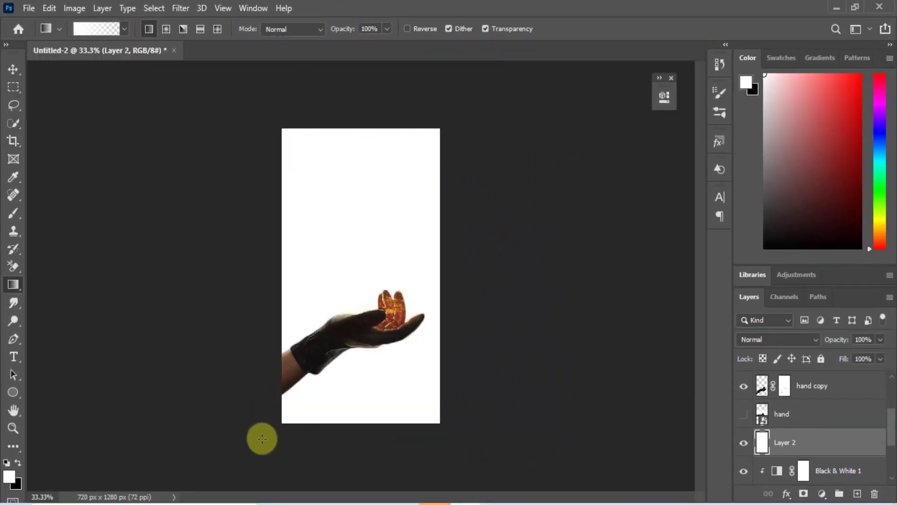
key(ctrl+z)
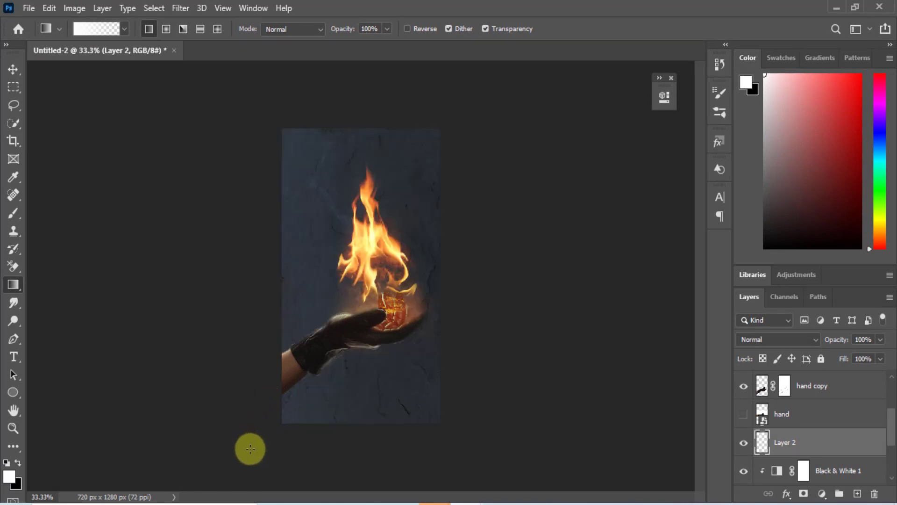
mouse_move(282, 400)
mouse_down()
mouse_move(376, 251)
mouse_move(376, 262)
mouse_up()
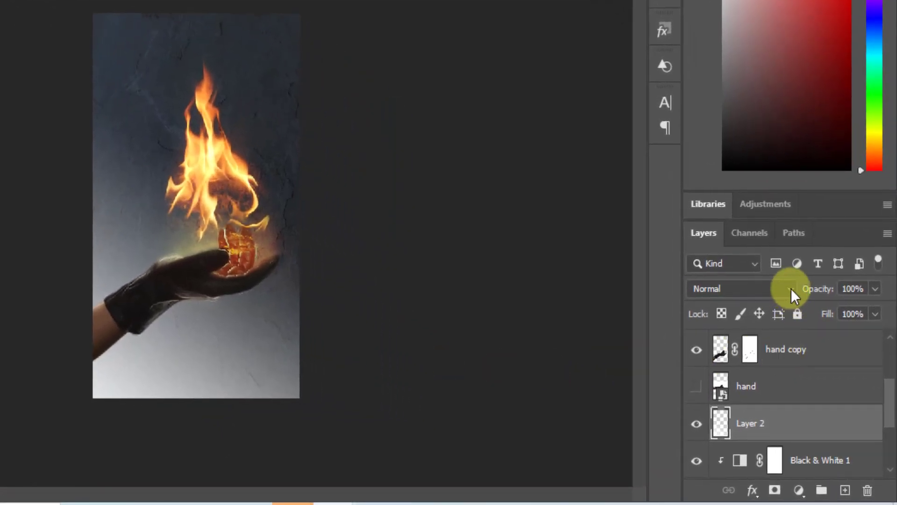
Set Layer 2 to Overlay blending and add an empty Layer 3 above it
click(791, 288)
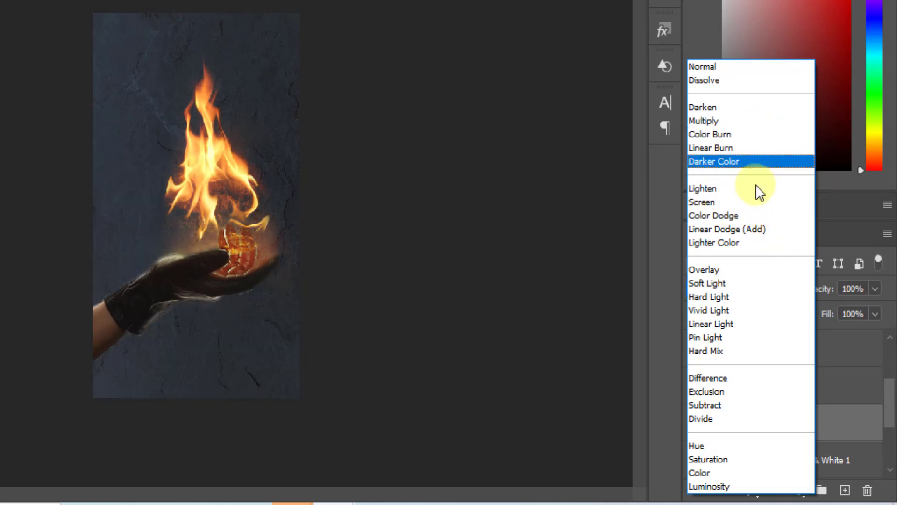
click(754, 269)
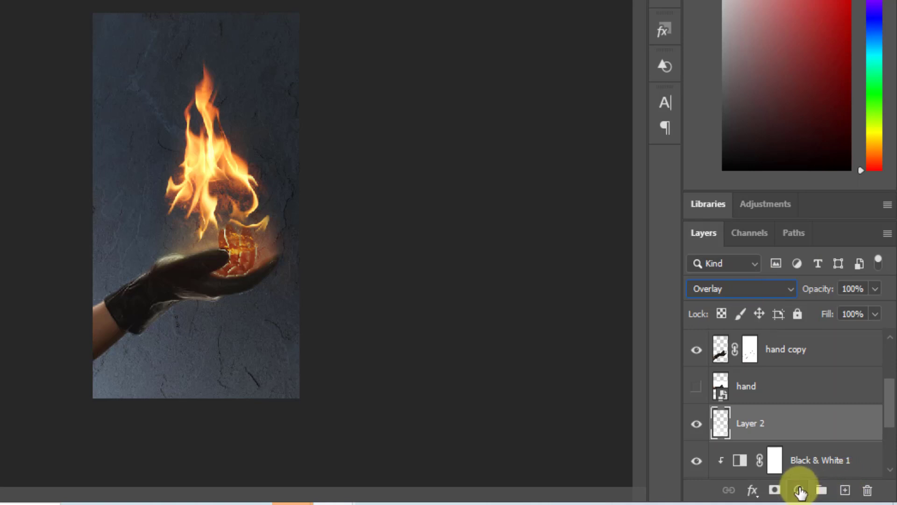
click(844, 492)
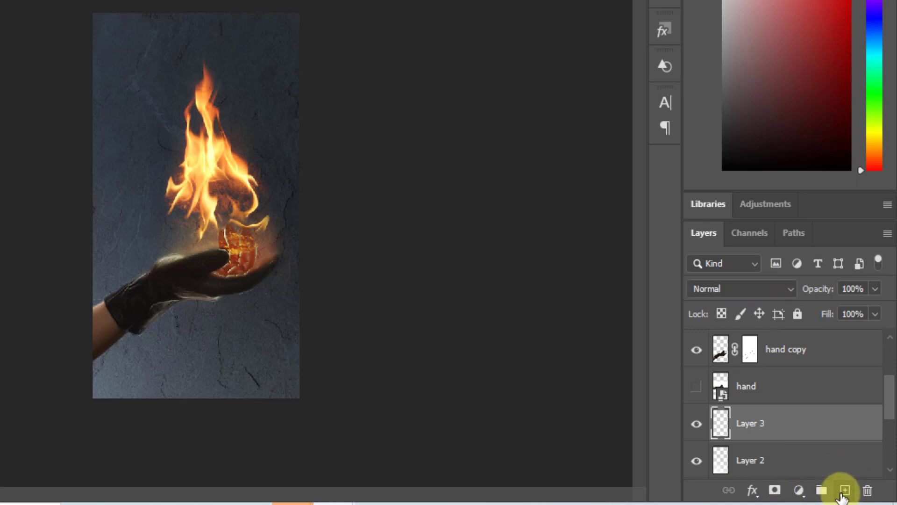
Set the foreground to a slightly darker blue-grey sampled from the stone background
scroll(890, 418, down, 1)
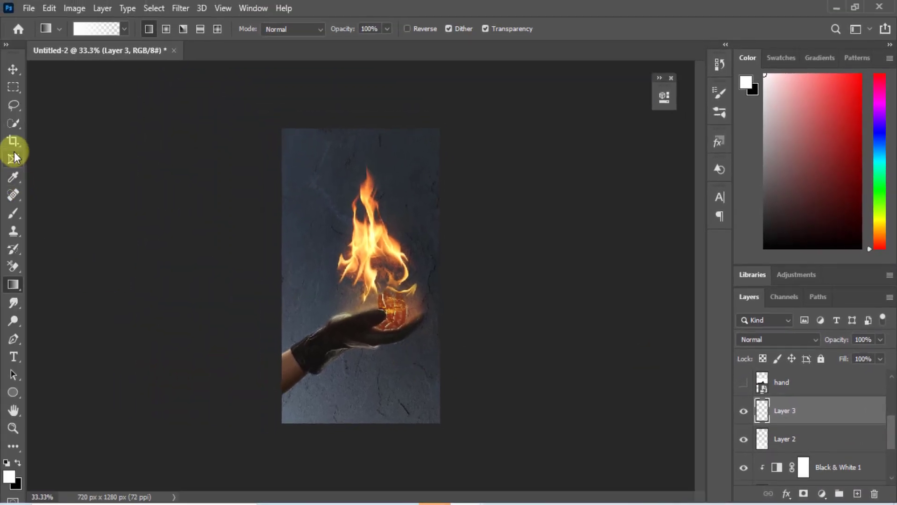
click(14, 177)
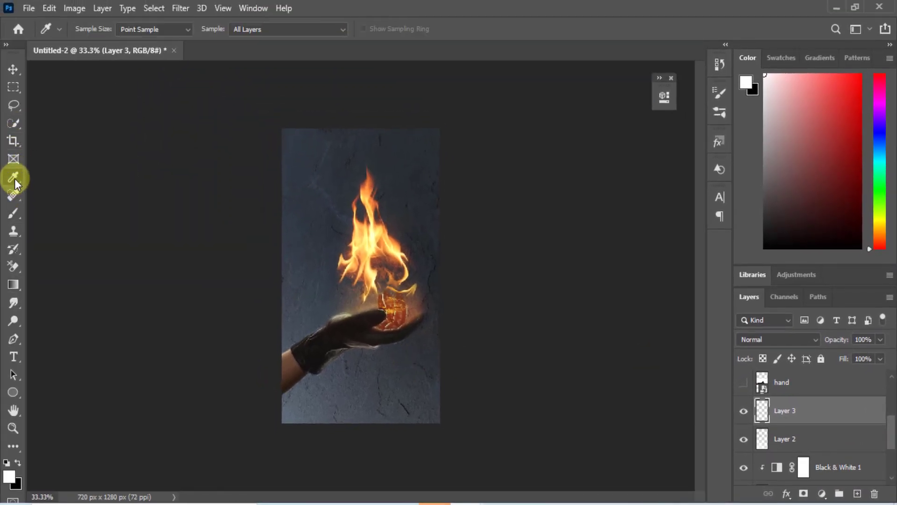
click(415, 143)
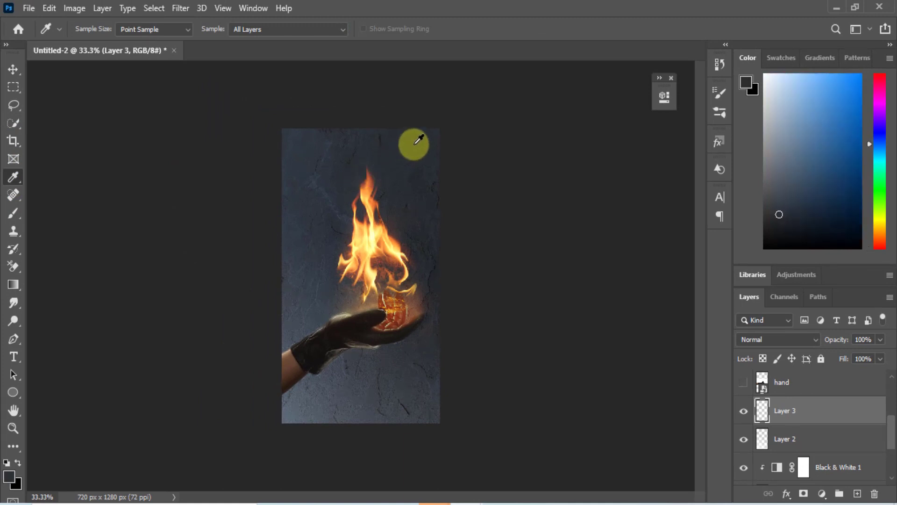
click(10, 479)
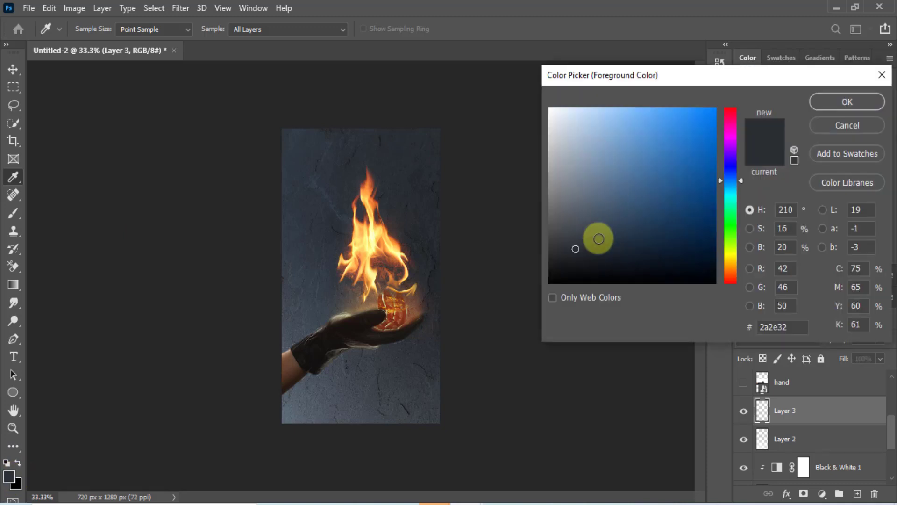
click(576, 250)
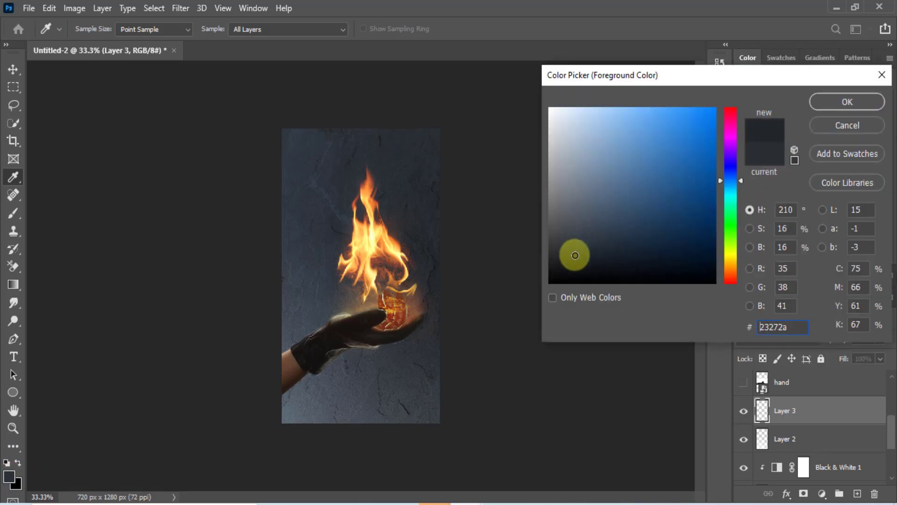
click(864, 104)
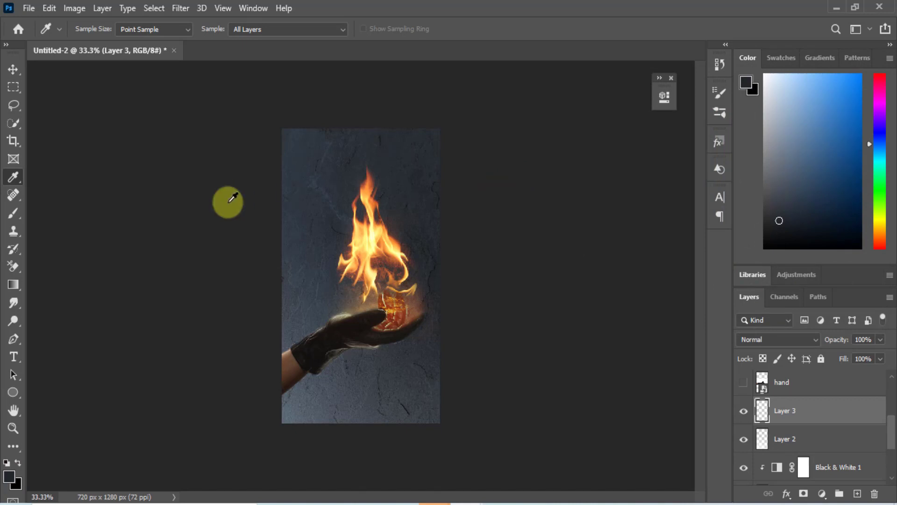
Paint soft dark strokes along the image's top edge with a 28% opacity brush
click(14, 213)
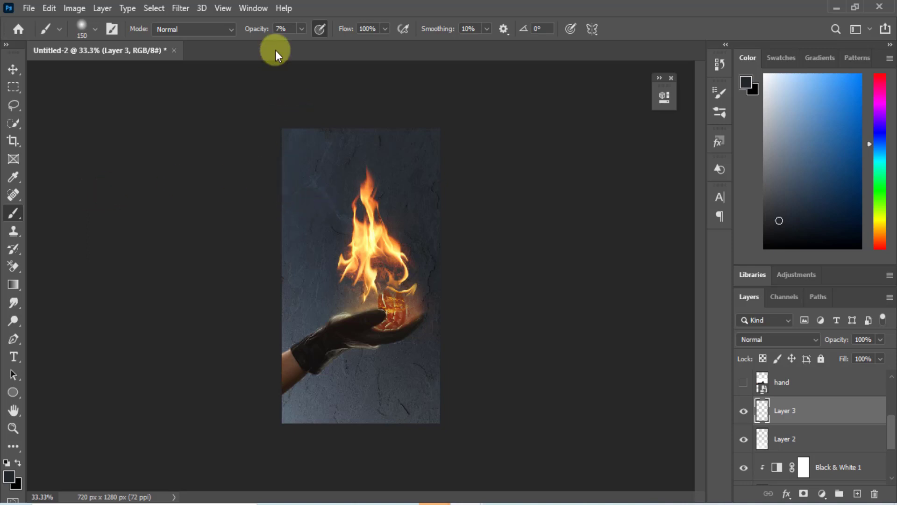
drag(256, 29, 265, 33)
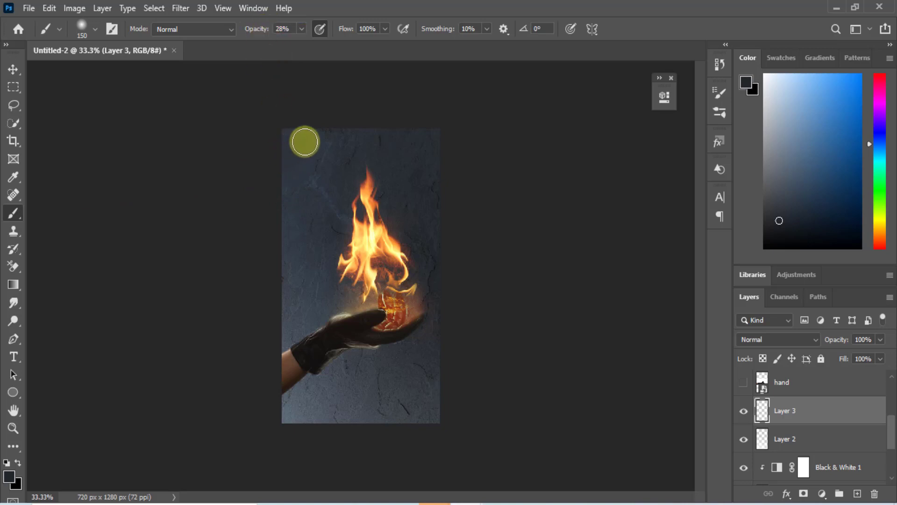
mouse_move(305, 142)
mouse_down()
mouse_move(400, 147)
mouse_move(325, 140)
mouse_move(367, 142)
mouse_move(423, 170)
mouse_move(430, 158)
mouse_move(317, 153)
mouse_move(285, 222)
mouse_move(293, 227)
mouse_move(290, 267)
mouse_move(290, 142)
mouse_move(419, 152)
mouse_move(439, 197)
mouse_move(451, 335)
mouse_move(444, 391)
mouse_move(387, 409)
mouse_move(390, 395)
mouse_move(425, 372)
mouse_move(374, 417)
mouse_move(361, 416)
mouse_move(425, 380)
mouse_move(430, 414)
mouse_up()
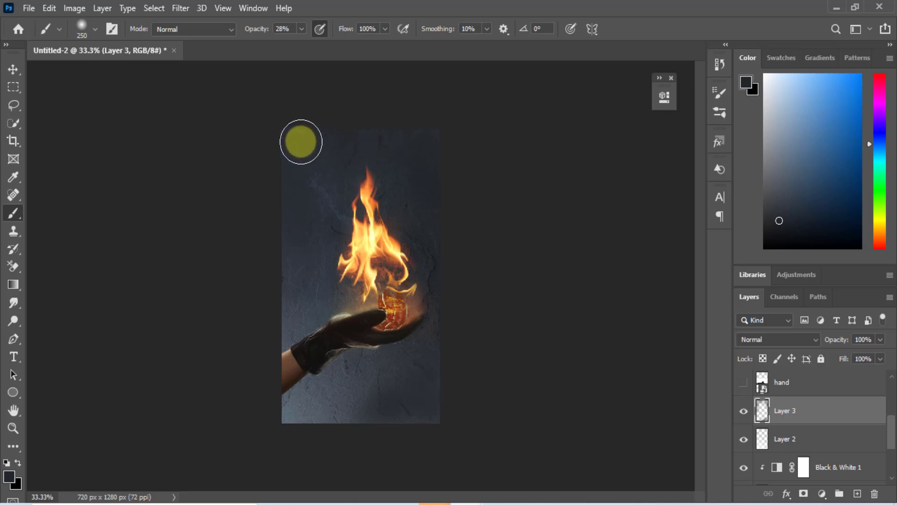
mouse_move(287, 249)
mouse_down()
mouse_move(331, 132)
mouse_move(416, 130)
mouse_up()
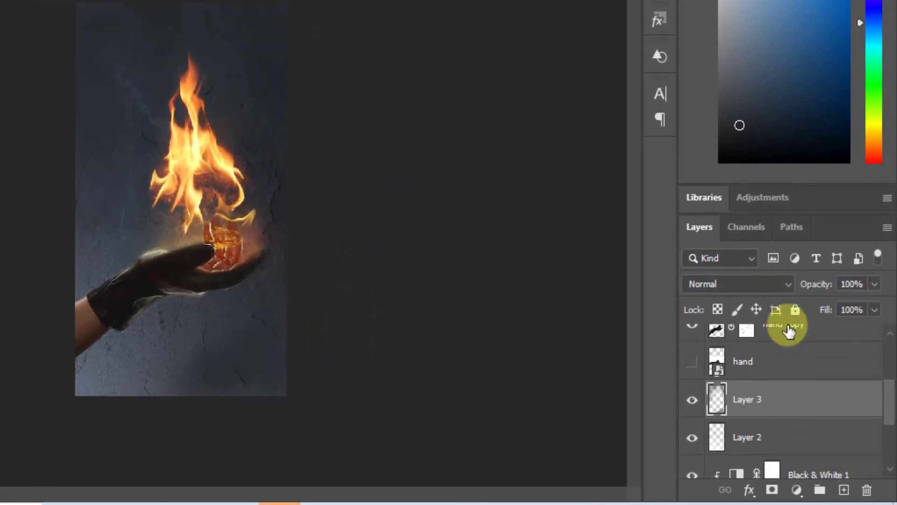
Set Layer 3's blend mode to Overlay
click(789, 284)
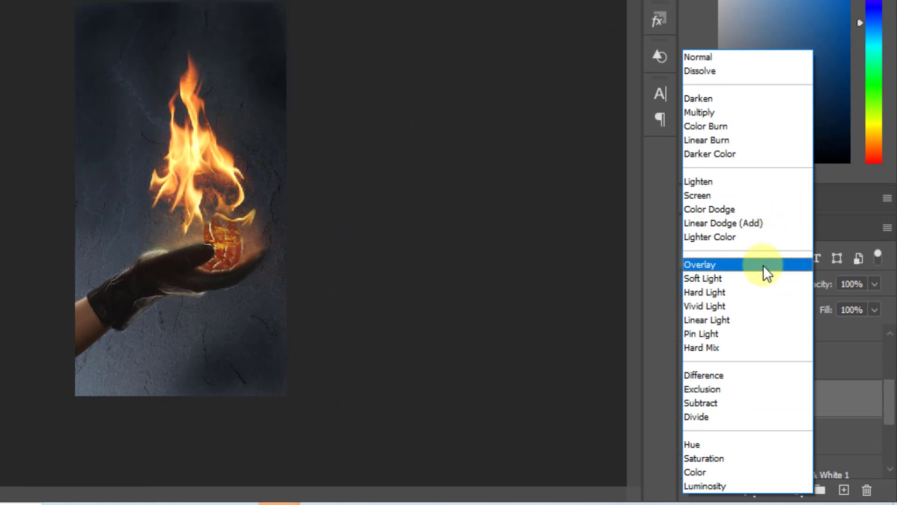
click(764, 265)
drag(890, 411, 893, 348)
click(853, 347)
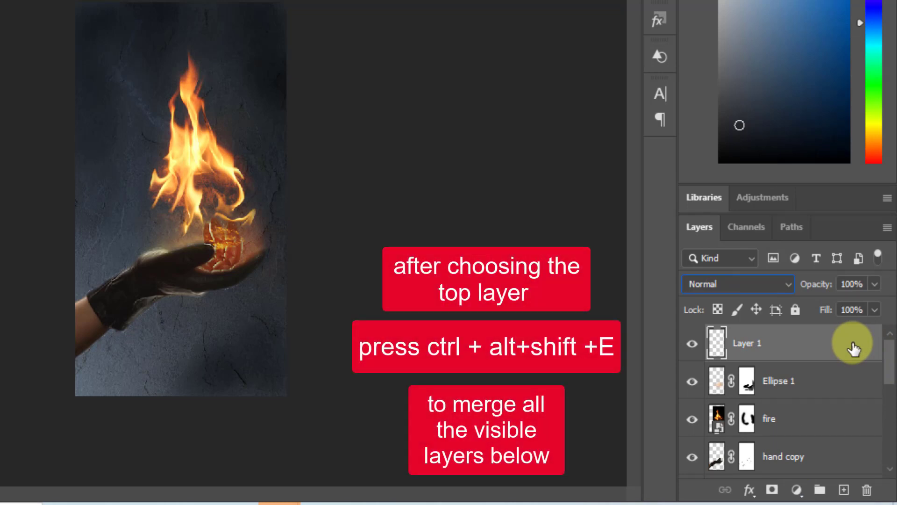
Merge all visible layers into Layer 4 and convert it to a smart object
key(ctrl+alt+shift+e)
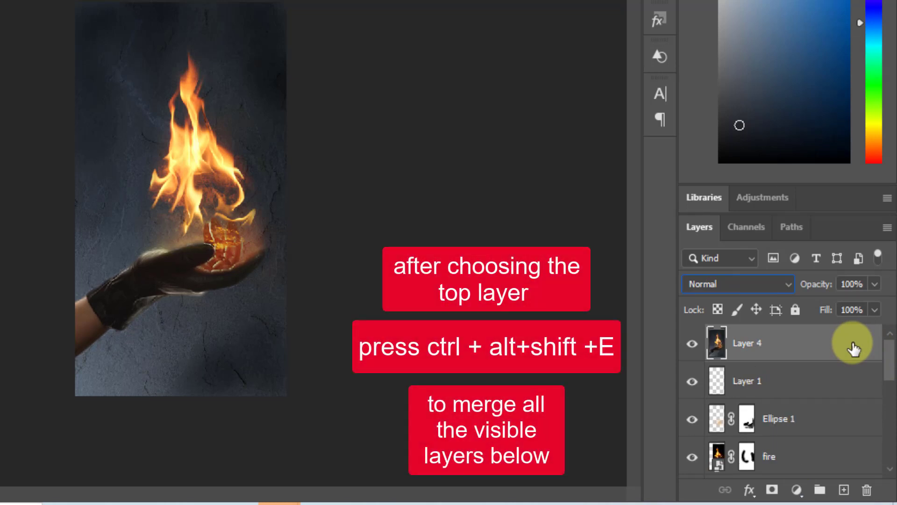
right_click(777, 350)
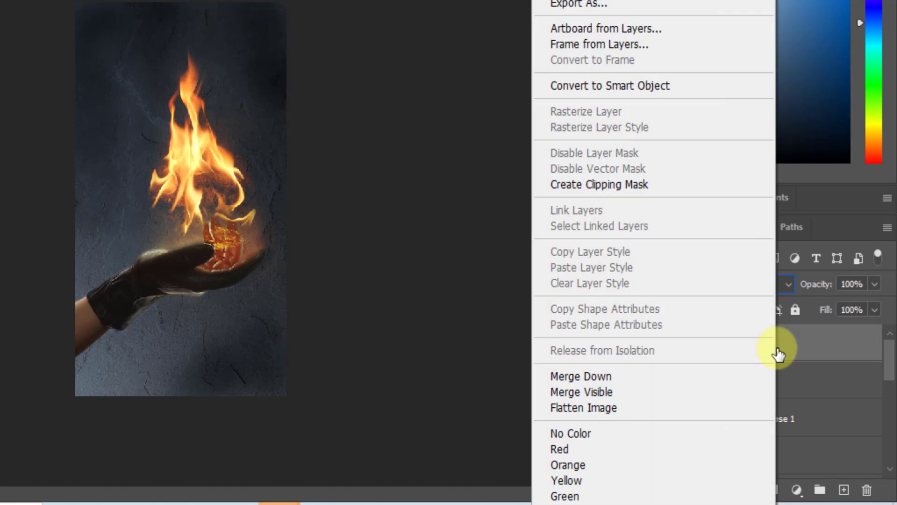
click(702, 85)
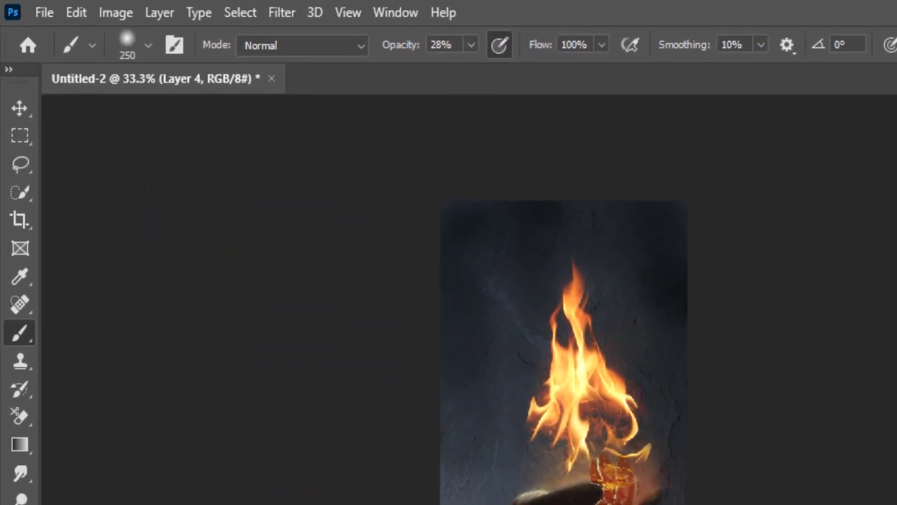
In Camera Raw, set Exposure -0.05, Contrast +39 and Highlights +49
click(278, 14)
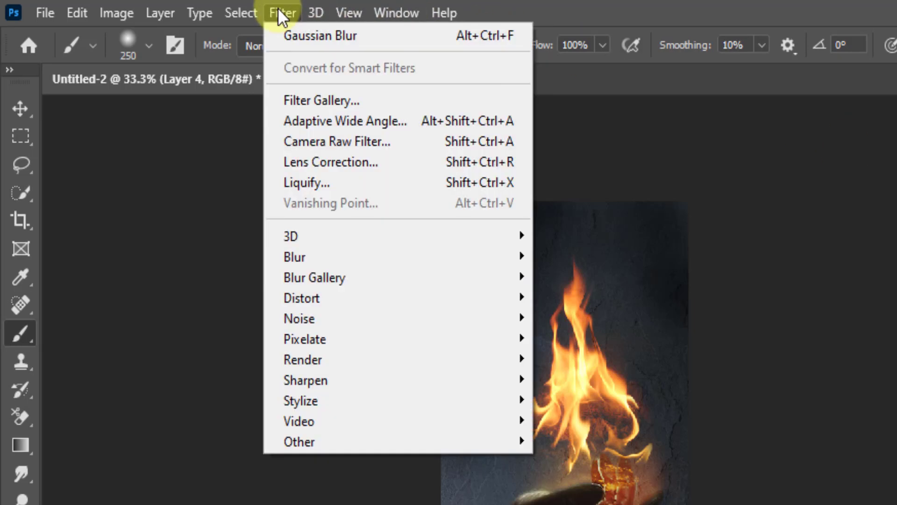
click(473, 141)
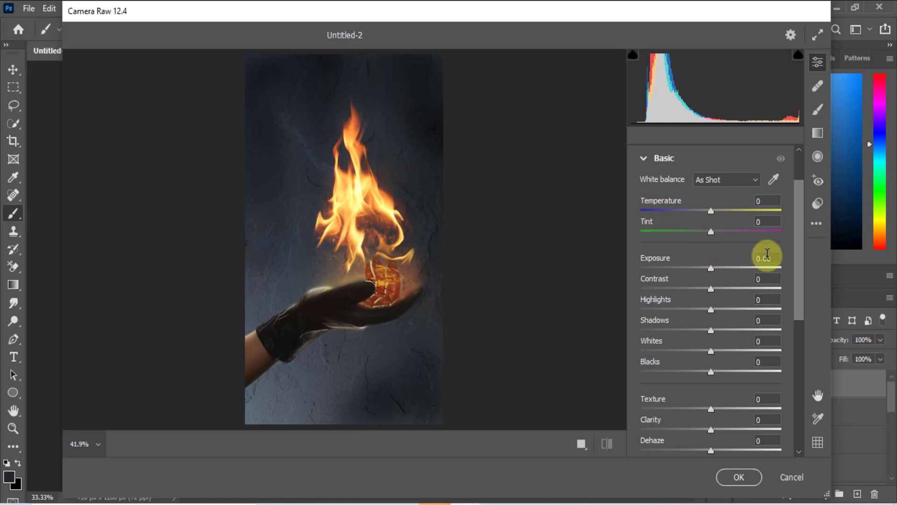
drag(711, 267, 711, 268)
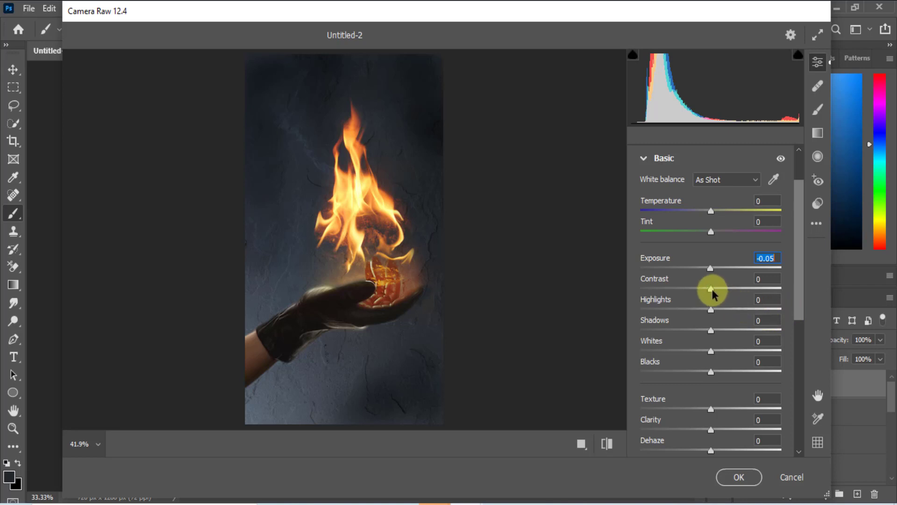
drag(712, 292, 736, 290)
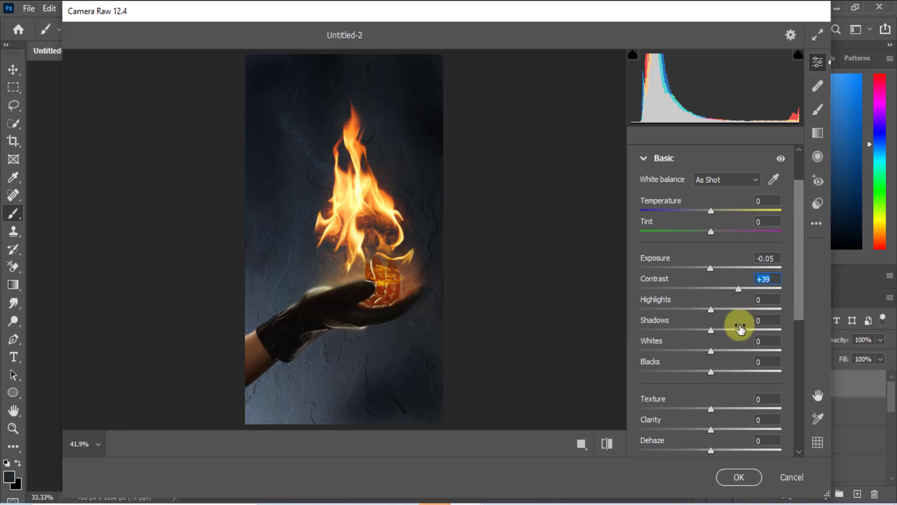
drag(711, 309, 726, 309)
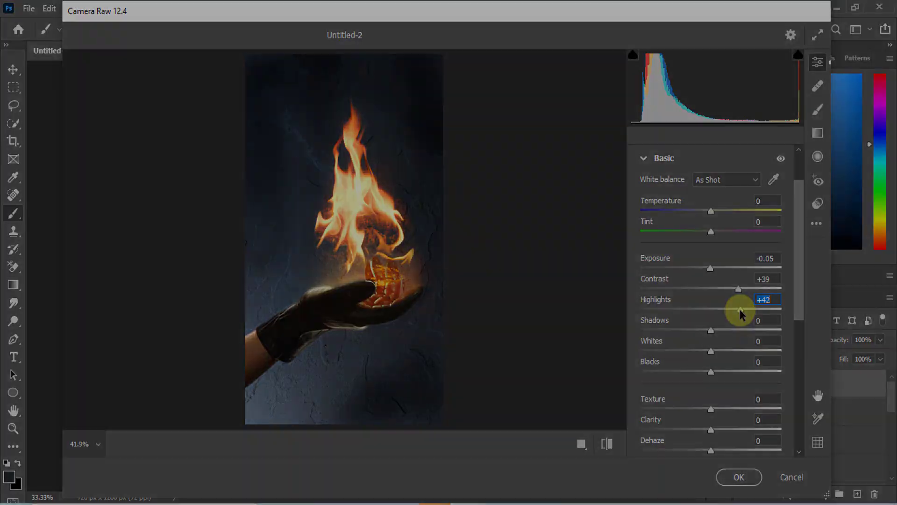
drag(739, 309, 744, 309)
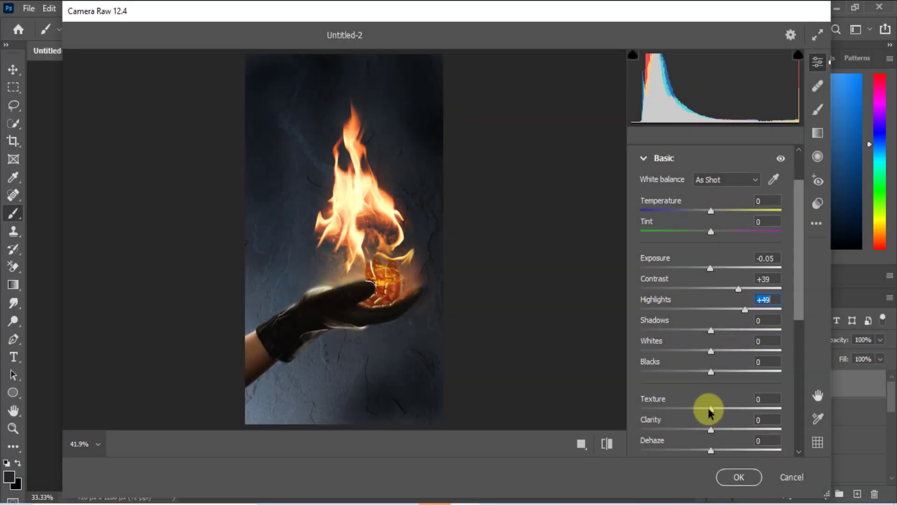
Raise Texture to +41 and Clarity to +40, compare before/after, and apply
drag(708, 408, 711, 408)
mouse_move(718, 409)
mouse_down()
mouse_move(739, 408)
mouse_move(716, 428)
mouse_move(742, 430)
mouse_up()
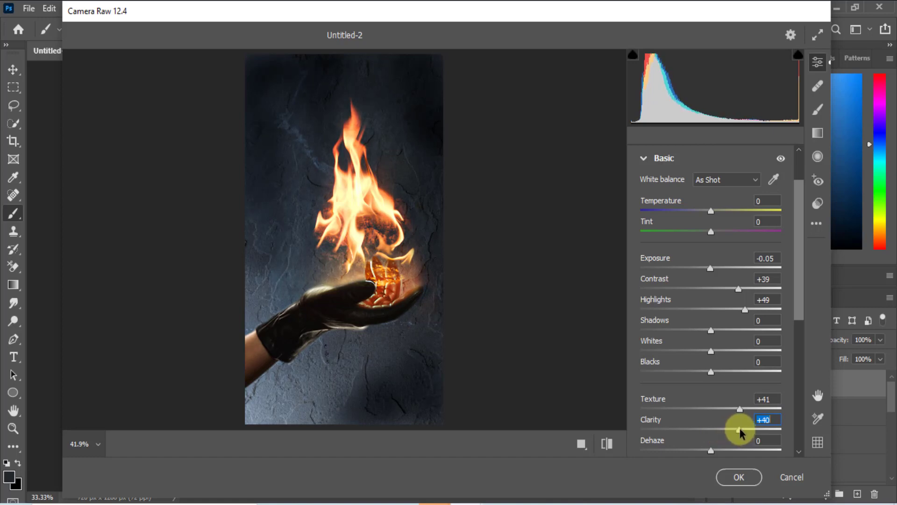
click(603, 447)
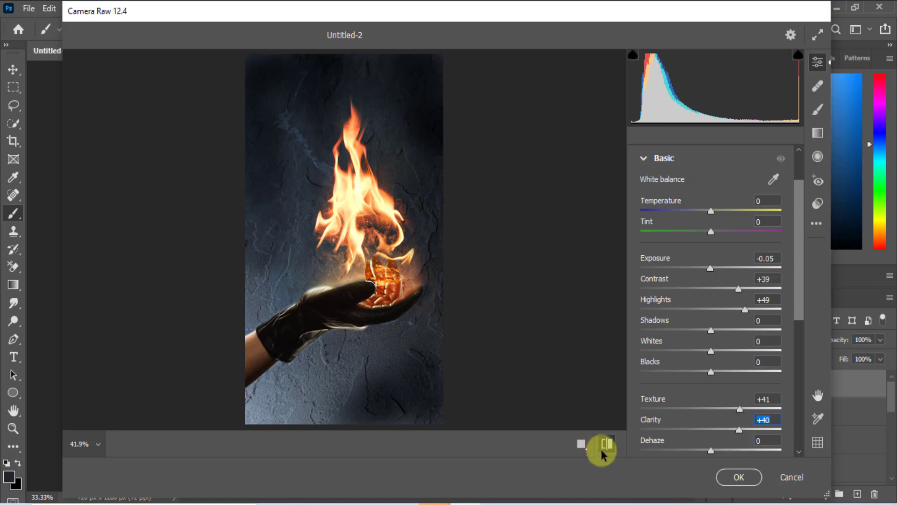
click(607, 445)
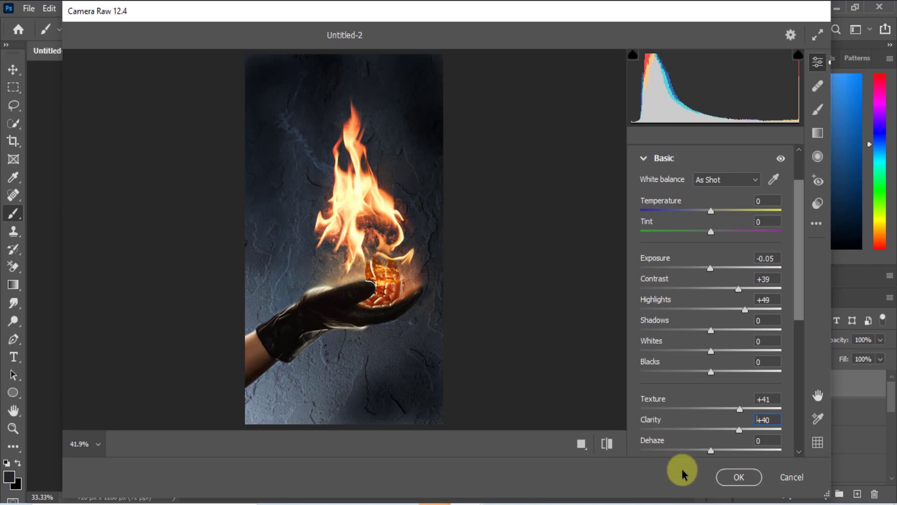
click(732, 474)
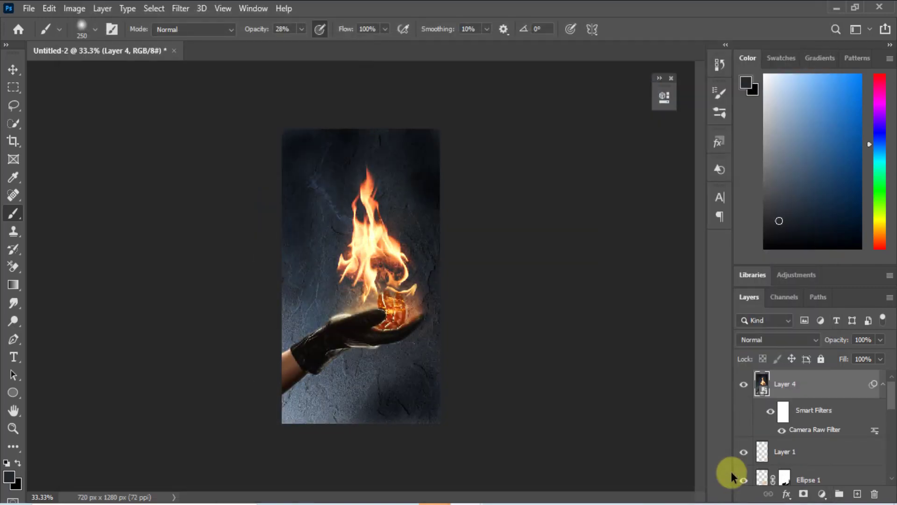